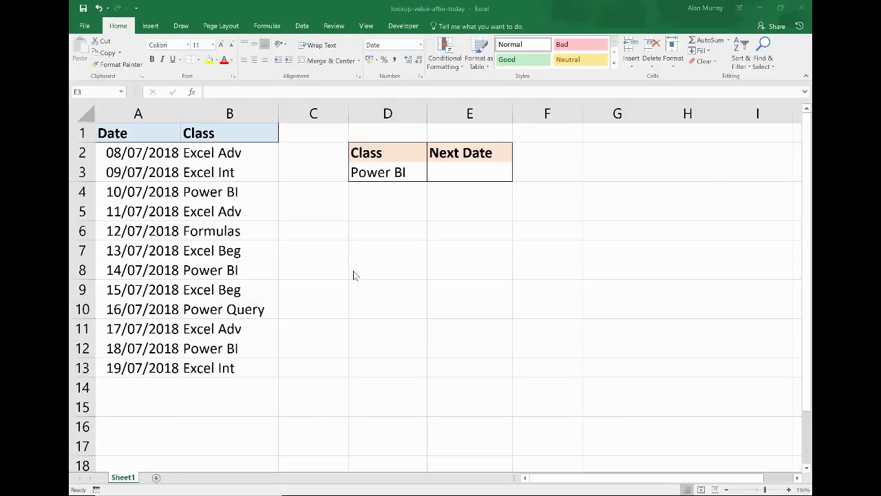
Step: Highlight the class names and the date list, pointing out the 13/07/2018 Excel Beg row
{"action": "left_click_drag", "start_coordinate": [241, 152], "coordinate": [242, 363]}
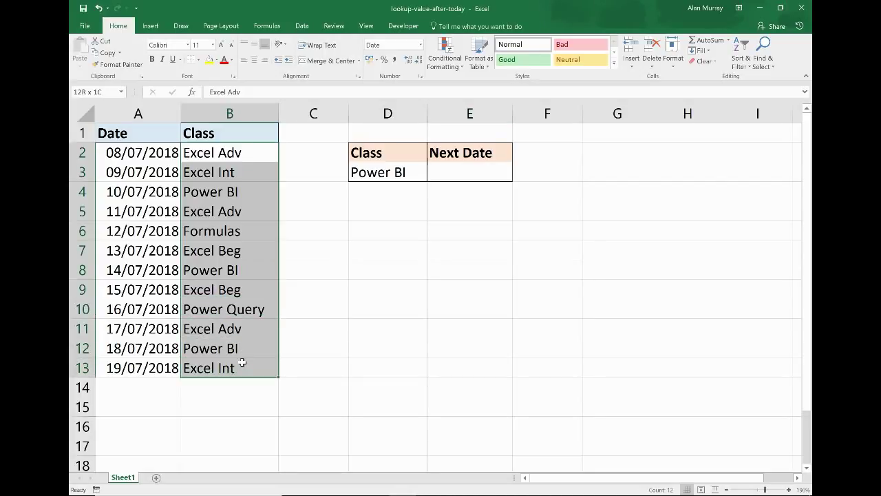
{"action": "left_click_drag", "start_coordinate": [243, 363], "coordinate": [243, 365]}
{"action": "left_click_drag", "start_coordinate": [258, 157], "coordinate": [234, 366]}
{"action": "left_click_drag", "start_coordinate": [141, 196], "coordinate": [134, 326]}
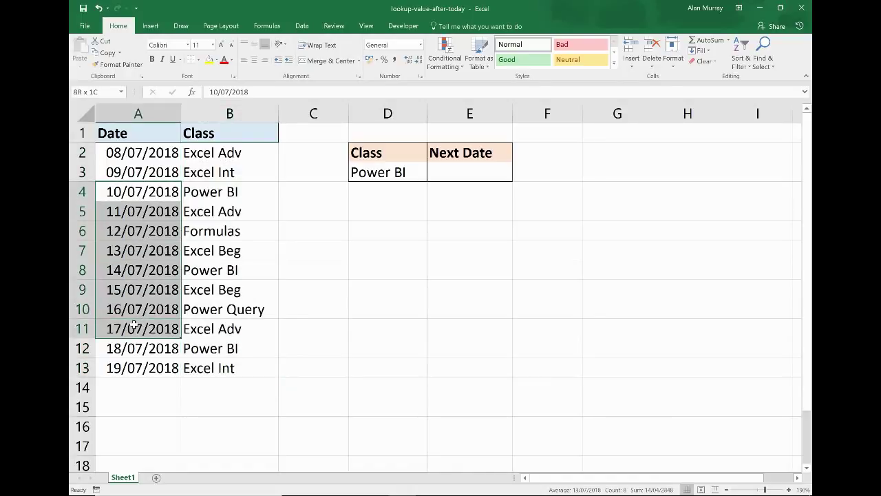
{"action": "left_click", "coordinate": [294, 265]}
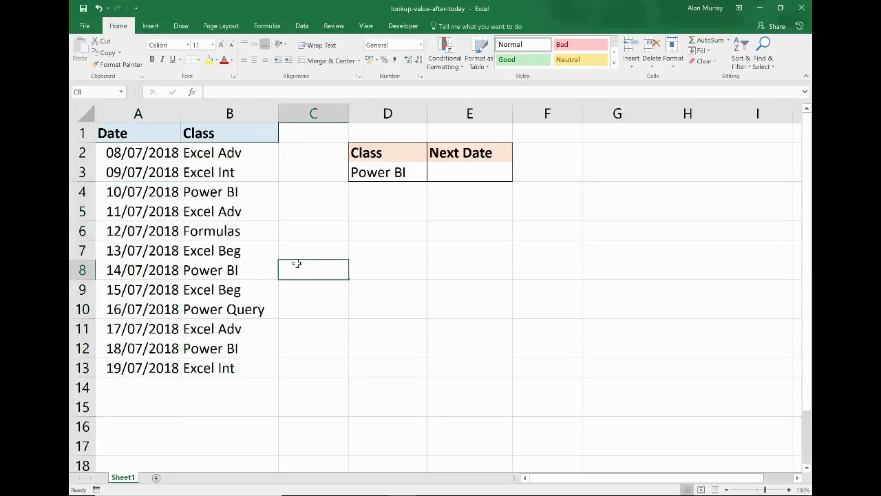
{"action": "left_click_drag", "start_coordinate": [171, 159], "coordinate": [176, 301]}
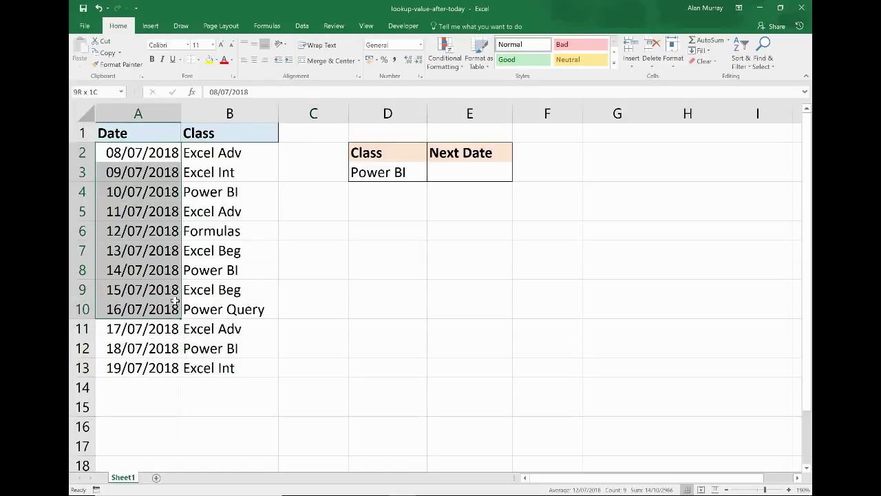
{"action": "left_click", "coordinate": [215, 275]}
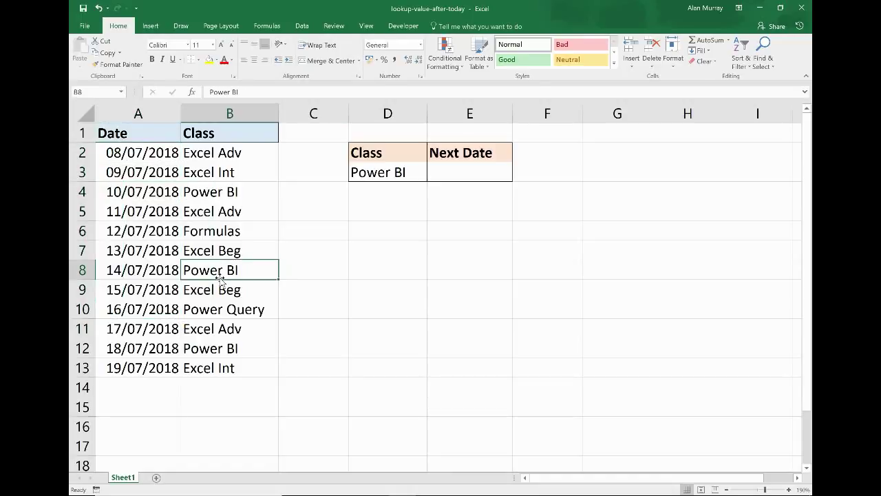
{"action": "left_click", "coordinate": [152, 253]}
{"action": "left_click_drag", "start_coordinate": [132, 252], "coordinate": [299, 246]}
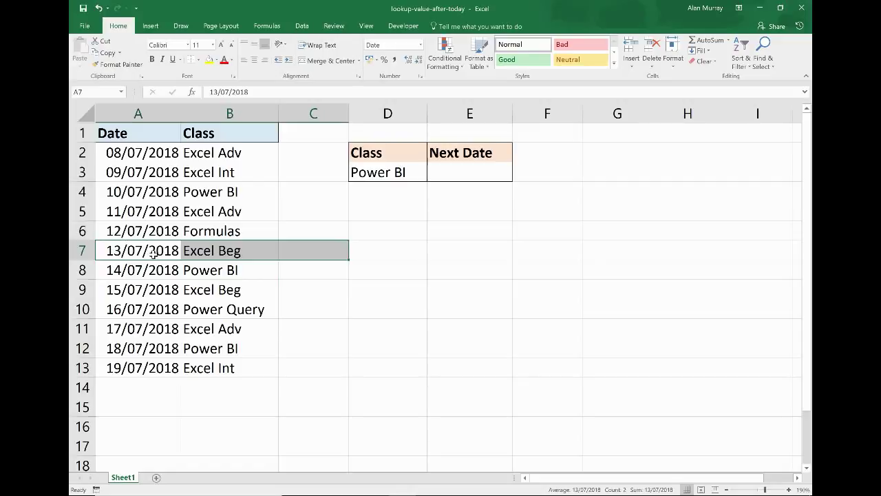
Step: Point out the Power BI class to look up and its 10/07, 14/07 and 18/07/2018 rows
{"action": "left_click", "coordinate": [397, 173]}
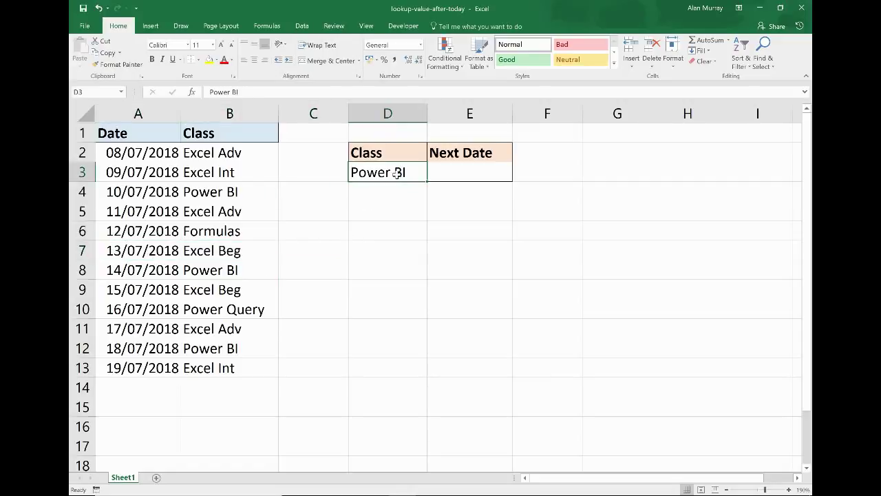
{"action": "left_click_drag", "start_coordinate": [239, 156], "coordinate": [269, 282]}
{"action": "left_click", "coordinate": [388, 173]}
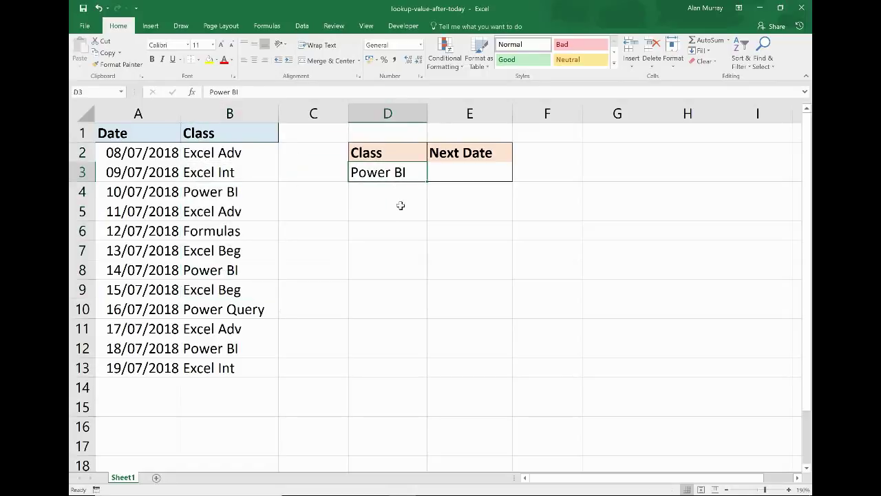
{"action": "left_click", "coordinate": [475, 171]}
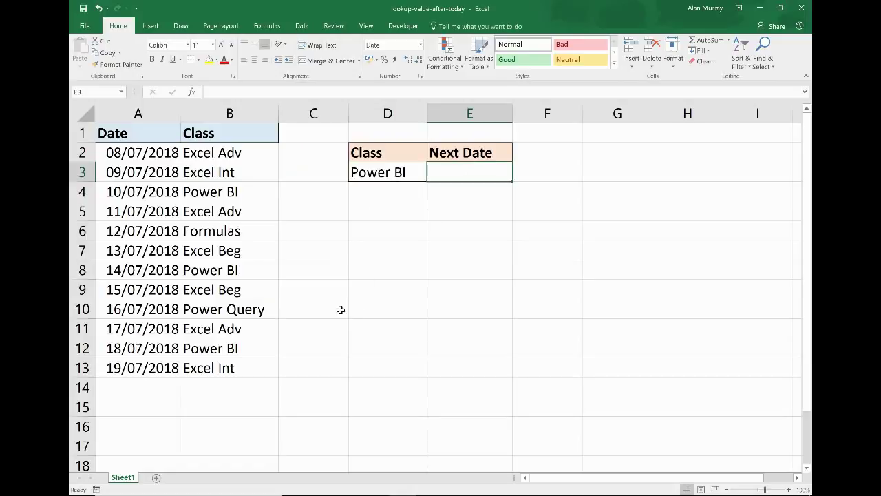
{"action": "left_click_drag", "start_coordinate": [149, 274], "coordinate": [240, 272]}
{"action": "left_click_drag", "start_coordinate": [251, 194], "coordinate": [151, 194]}
{"action": "left_click_drag", "start_coordinate": [169, 263], "coordinate": [220, 271]}
{"action": "left_click_drag", "start_coordinate": [172, 344], "coordinate": [219, 346]}
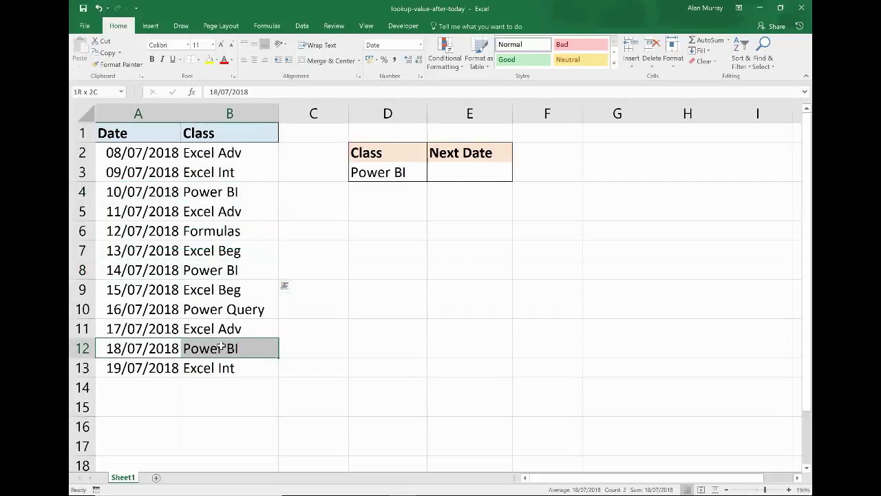
{"action": "left_click", "coordinate": [201, 274]}
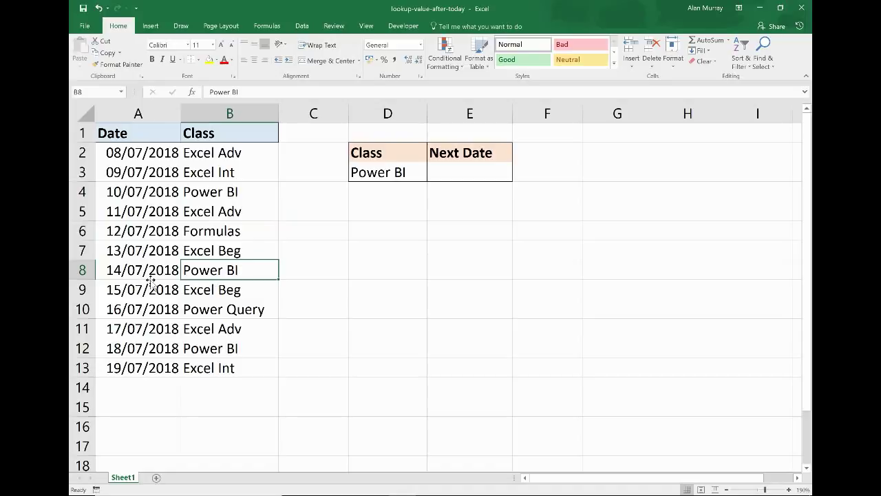
{"action": "left_click", "coordinate": [142, 272]}
{"action": "left_click", "coordinate": [484, 179]}
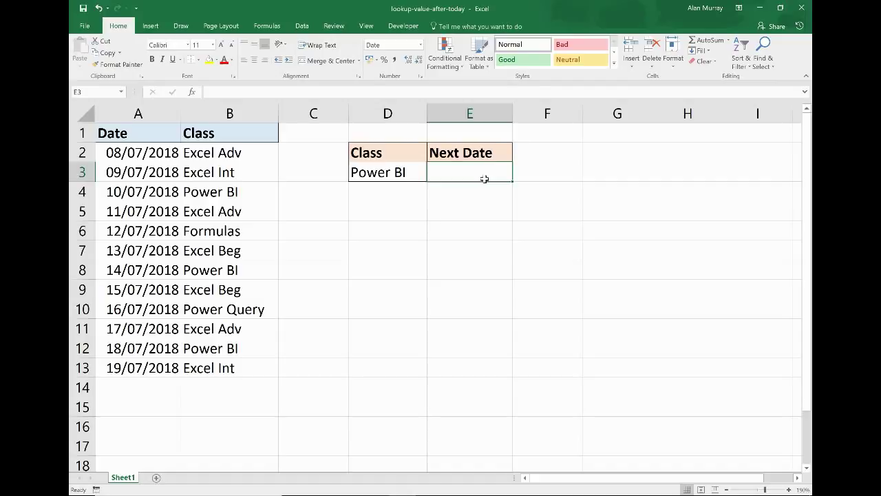
Step: Zoom in and start E3 with =index( using the dates A2:A13 as the array
{"action": "scroll", "coordinate": [490, 228], "scroll_direction": "up", "scroll_amount": 2, "text": "ctrl"}
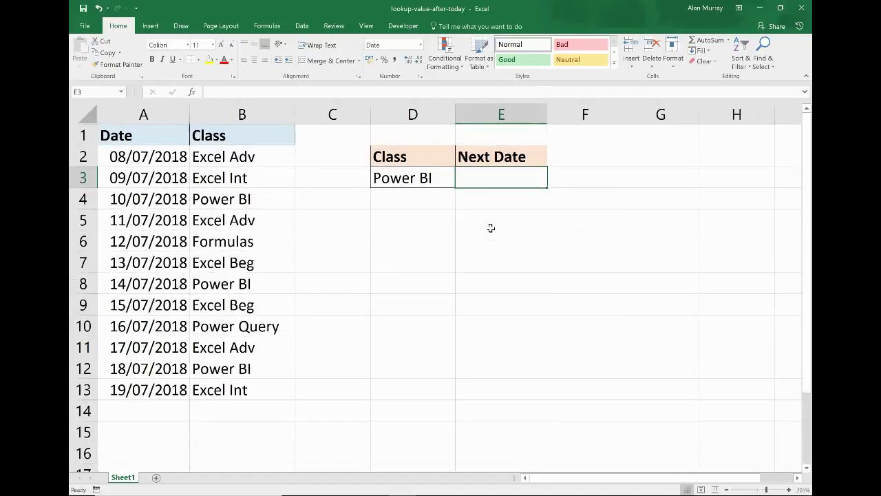
{"action": "scroll", "coordinate": [491, 228], "scroll_direction": "up", "scroll_amount": 4, "text": "ctrl"}
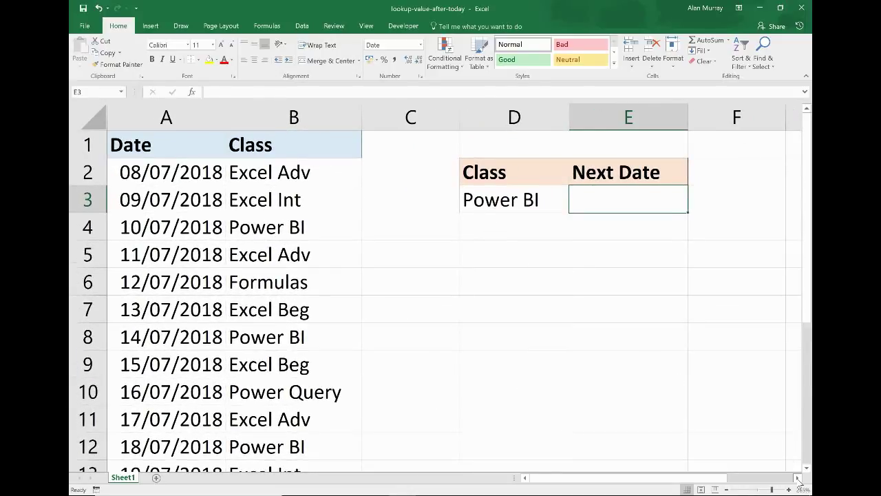
{"action": "left_click", "coordinate": [798, 478]}
{"action": "left_click", "coordinate": [798, 478]}
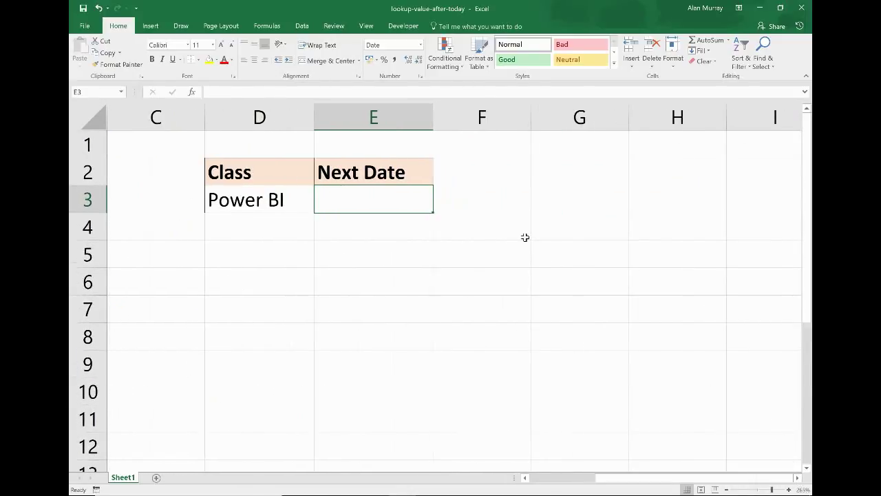
{"action": "type", "text": "=index"}
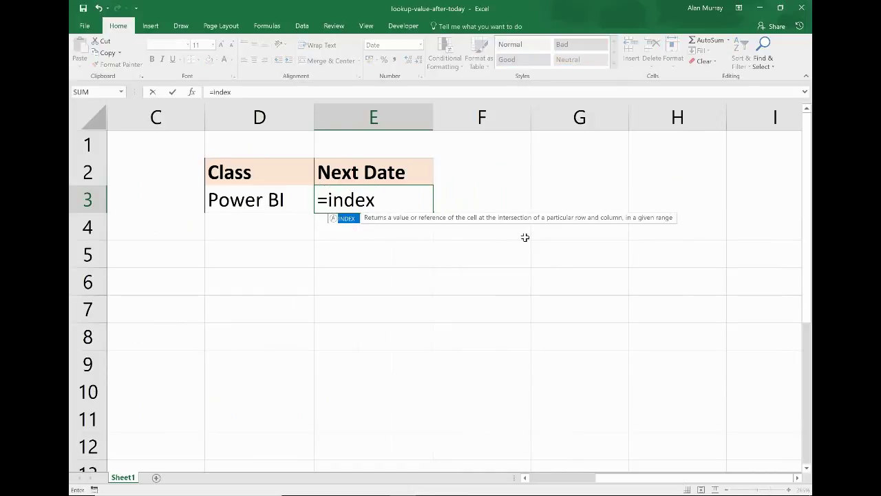
{"action": "type", "text": "("}
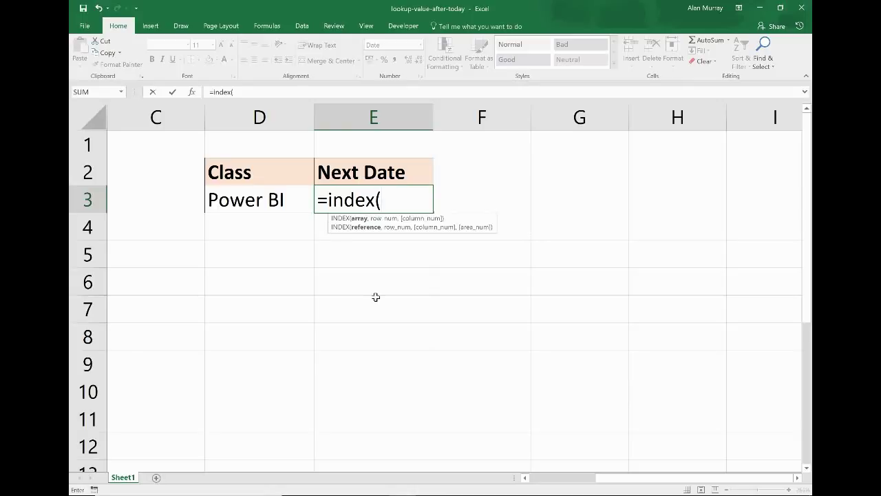
{"action": "left_click_drag", "start_coordinate": [604, 485], "coordinate": [591, 484]}
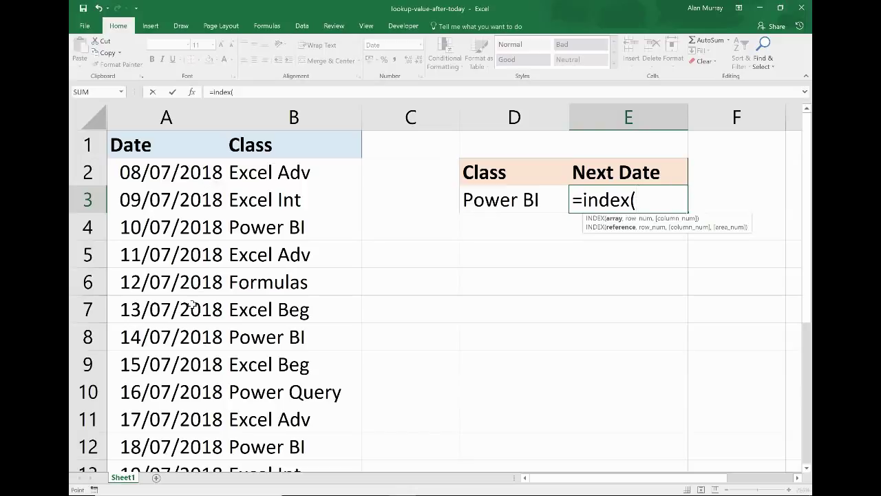
{"action": "left_click_drag", "start_coordinate": [165, 172], "coordinate": [169, 310]}
{"action": "left_click_drag", "start_coordinate": [171, 172], "coordinate": [153, 422]}
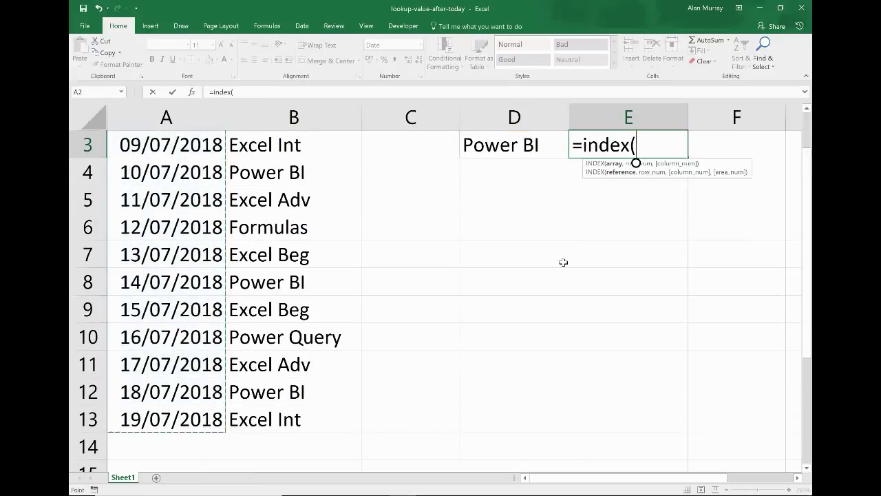
{"action": "left_click_drag", "start_coordinate": [807, 224], "coordinate": [807, 180]}
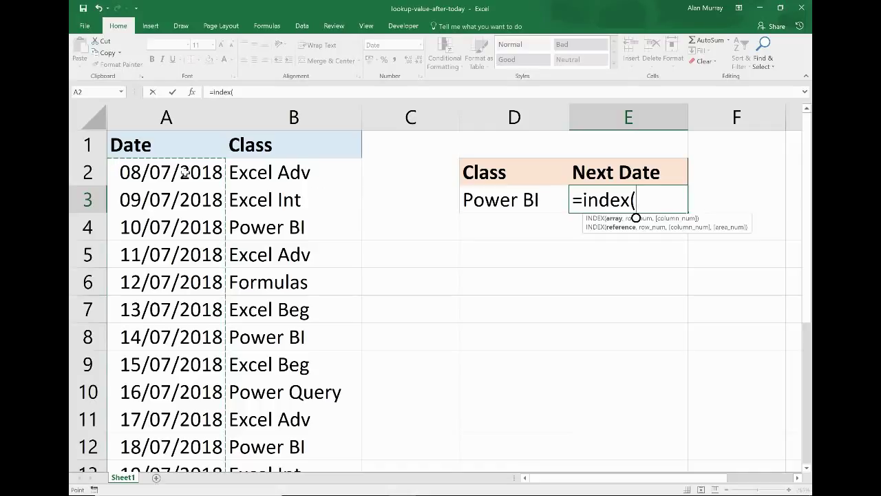
{"action": "left_click_drag", "start_coordinate": [185, 173], "coordinate": [263, 410]}
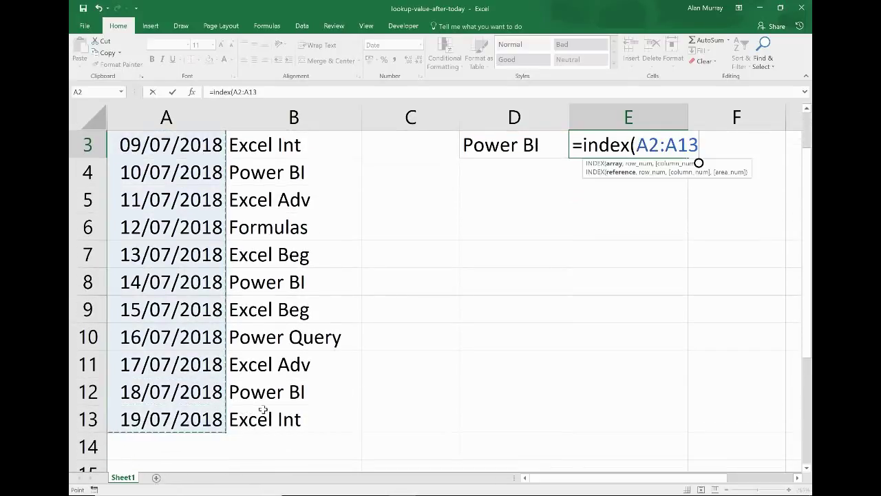
{"action": "left_click", "coordinate": [796, 477]}
{"action": "left_click", "coordinate": [796, 477]}
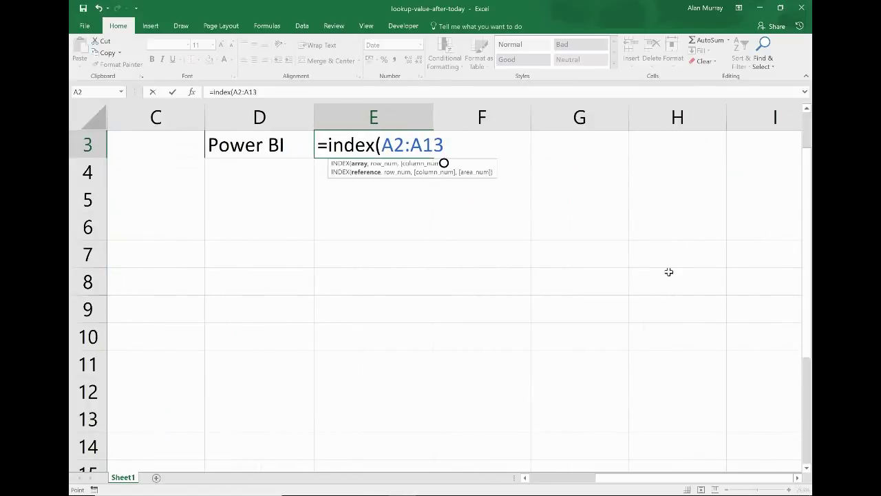
Step: Append ,match(1,( after =index(A2:A13 in E3's formula
{"action": "type", "text": ","}
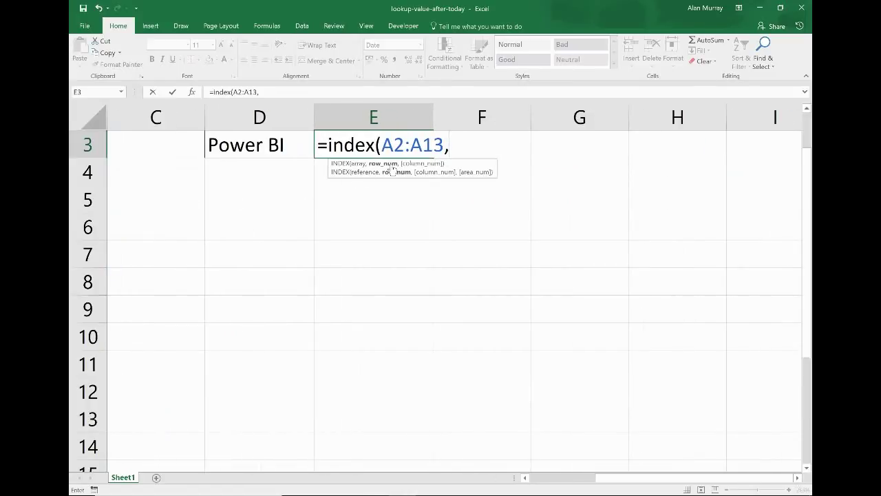
{"action": "scroll", "coordinate": [425, 255], "scroll_direction": "up", "scroll_amount": 1}
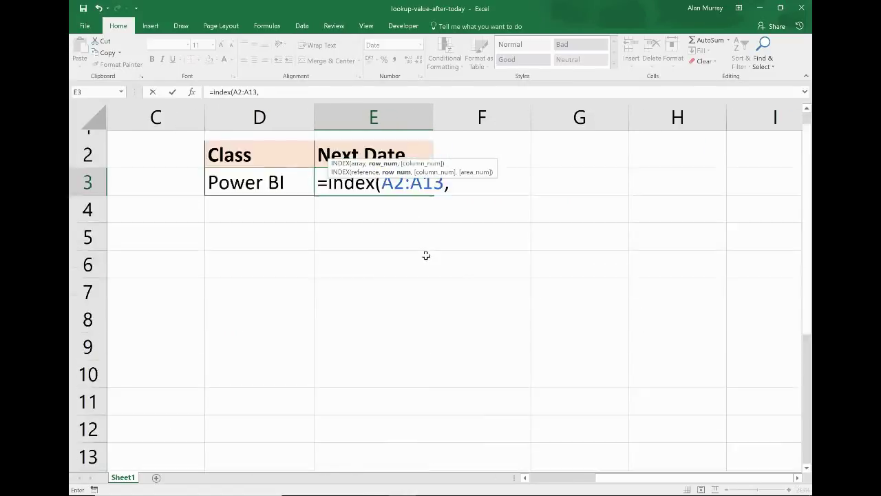
{"action": "type", "text": "match"}
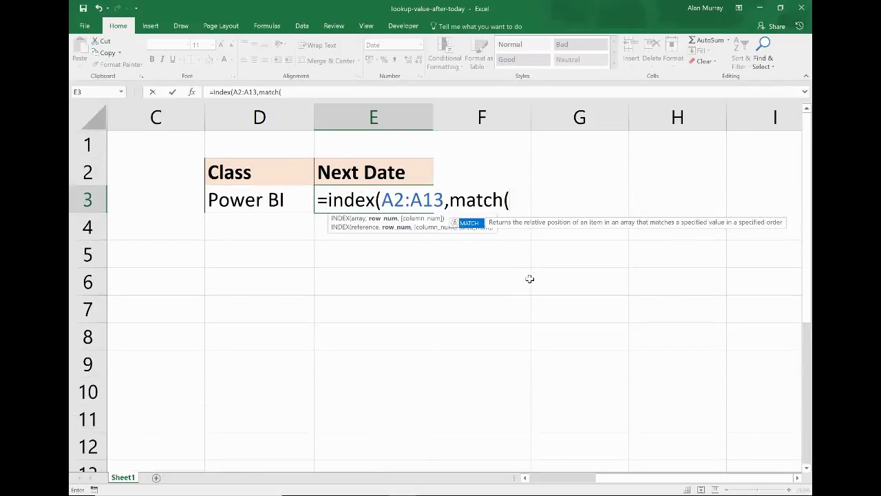
{"action": "type", "text": "("}
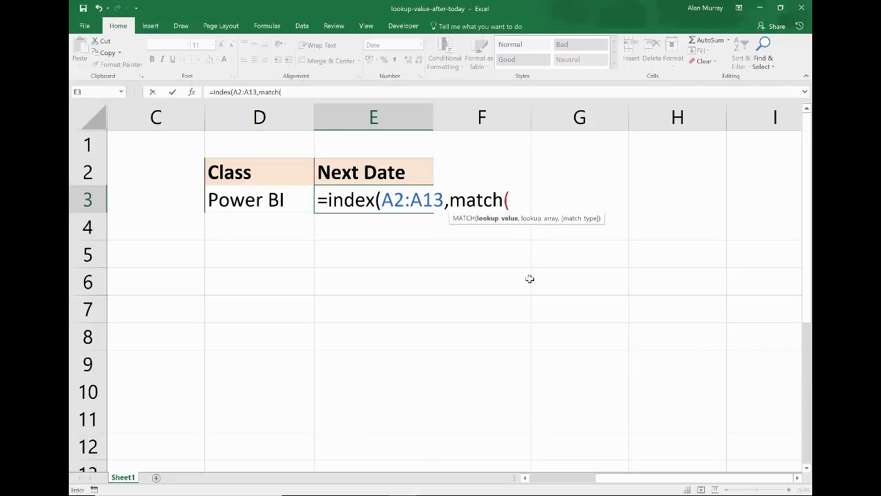
{"action": "type", "text": "1"}
{"action": "type", "text": ","}
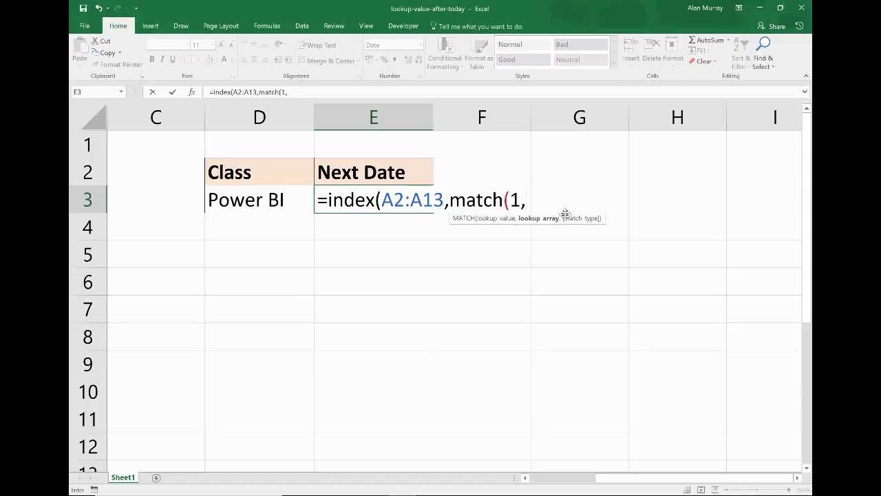
{"action": "type", "text": "("}
Step: Add the test A2:A13>=today() inside MATCH and highlight it to explain the condition
{"action": "left_click_drag", "start_coordinate": [598, 478], "coordinate": [530, 479]}
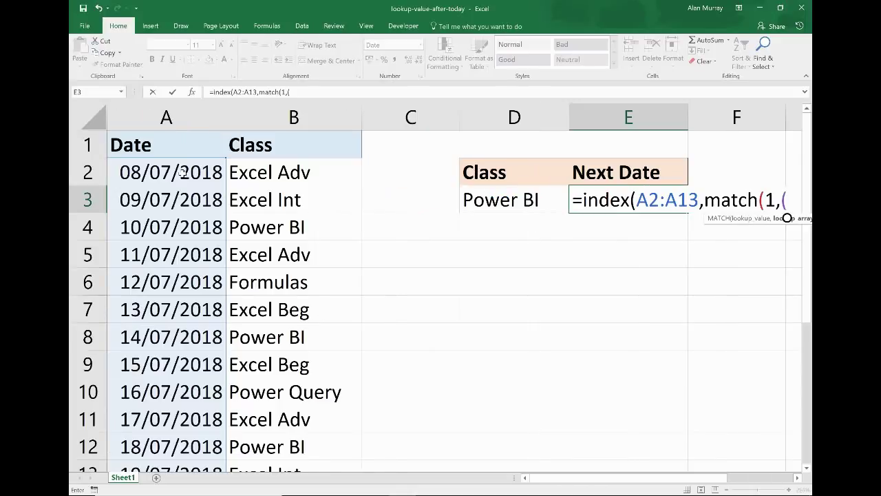
{"action": "left_click_drag", "start_coordinate": [179, 173], "coordinate": [182, 427]}
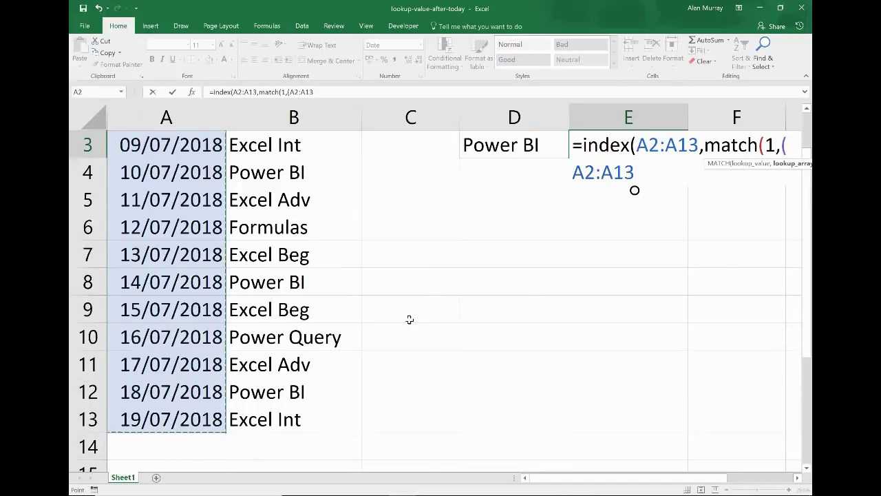
{"action": "type", "text": ">="}
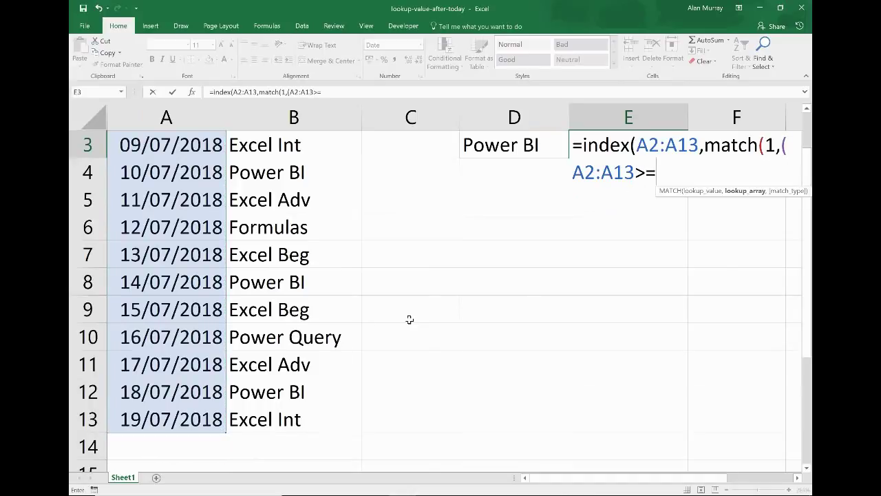
{"action": "type", "text": "today("}
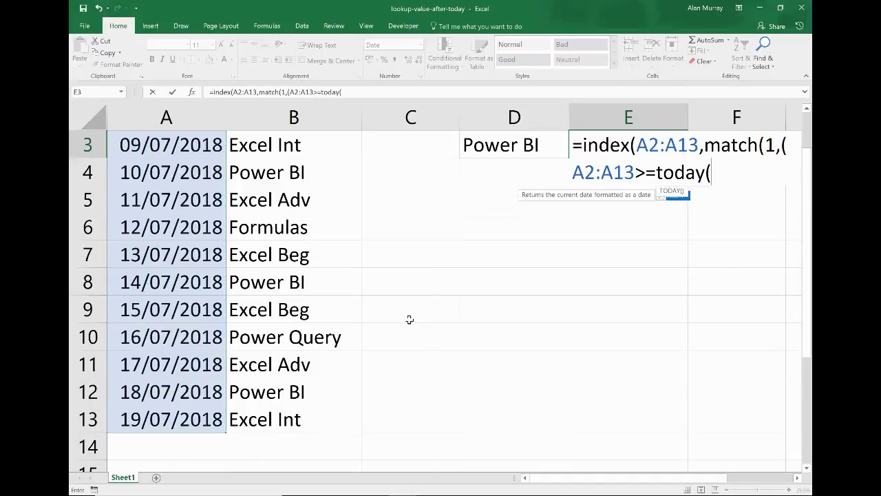
{"action": "type", "text": ")"}
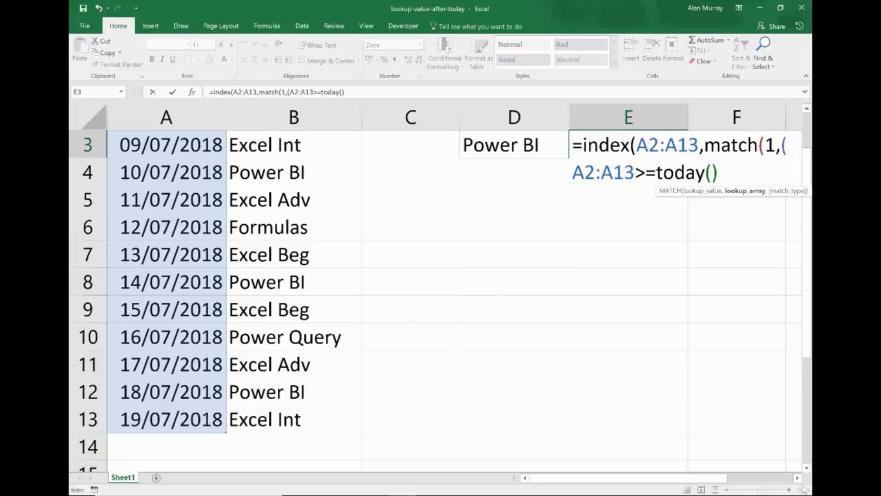
{"action": "left_click", "coordinate": [797, 480]}
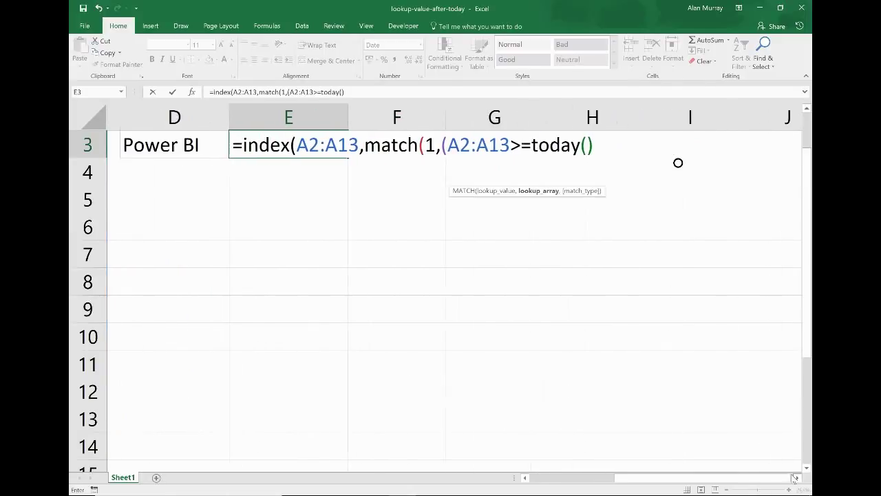
{"action": "left_click", "coordinate": [806, 112]}
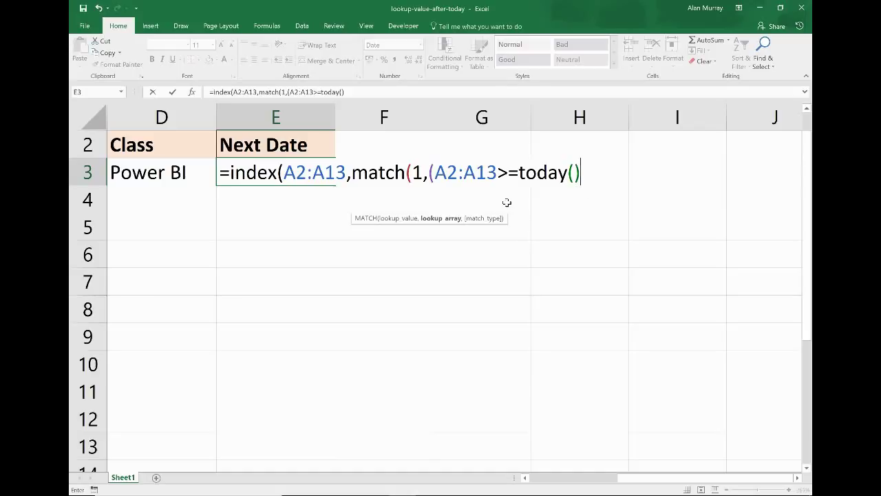
{"action": "type", "text": ")"}
{"action": "left_click_drag", "start_coordinate": [429, 172], "coordinate": [586, 172]}
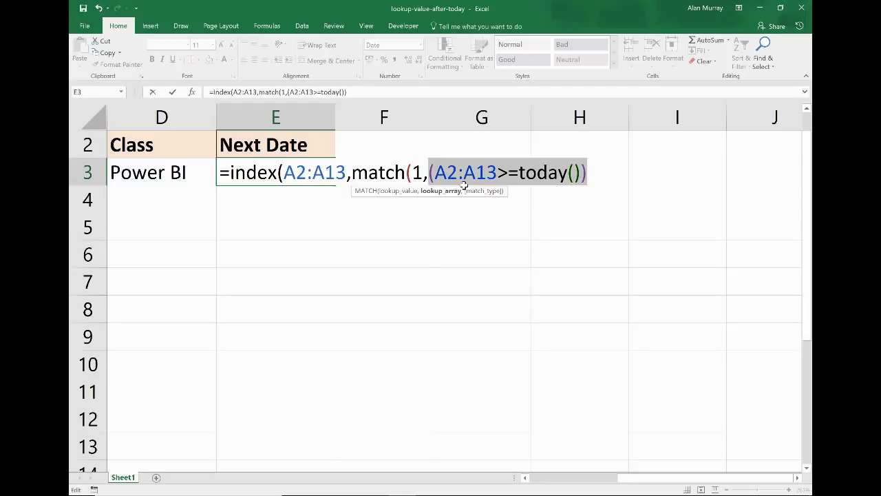
{"action": "key", "text": "F2"}
{"action": "key", "text": "Right"}
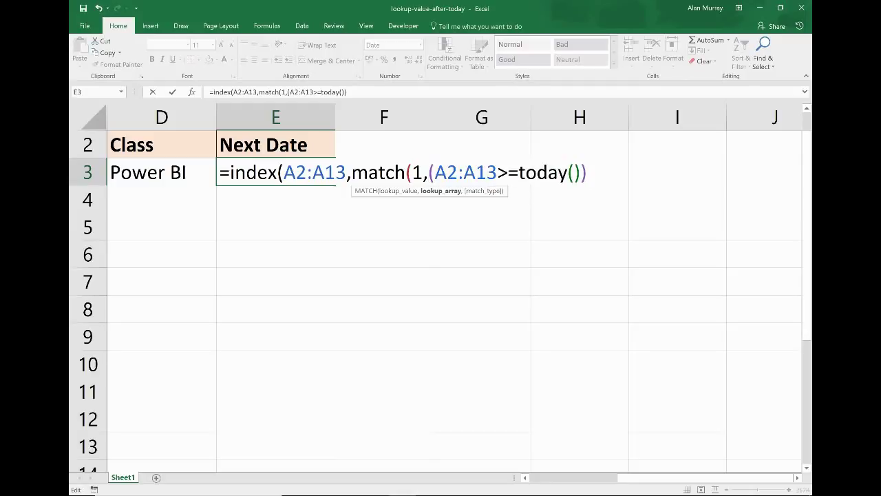
Step: Multiply the date test by the class test (B2:B13=D3) in E3's formula
{"action": "type", "text": "*("}
{"action": "key", "text": "Left"}
{"action": "key", "text": "shift+Left"}
{"action": "key", "text": "End"}
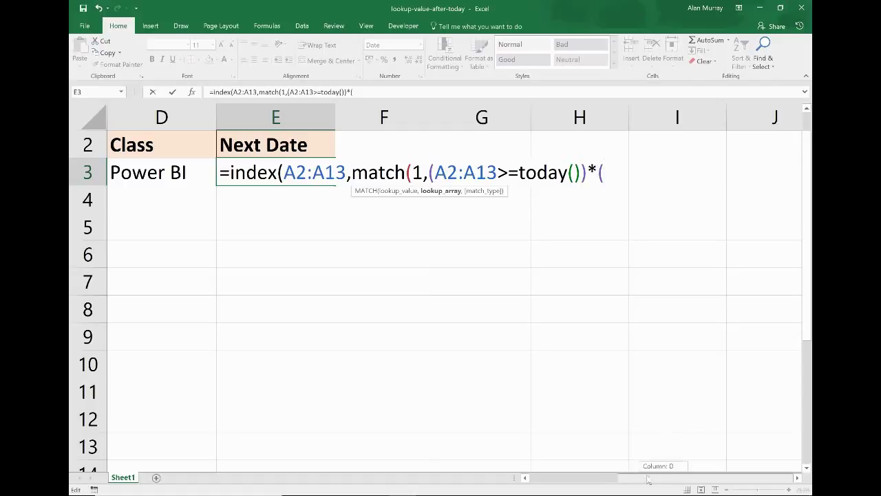
{"action": "left_click_drag", "start_coordinate": [668, 477], "coordinate": [563, 477]}
{"action": "scroll", "coordinate": [311, 173], "scroll_direction": "up", "scroll_amount": 1}
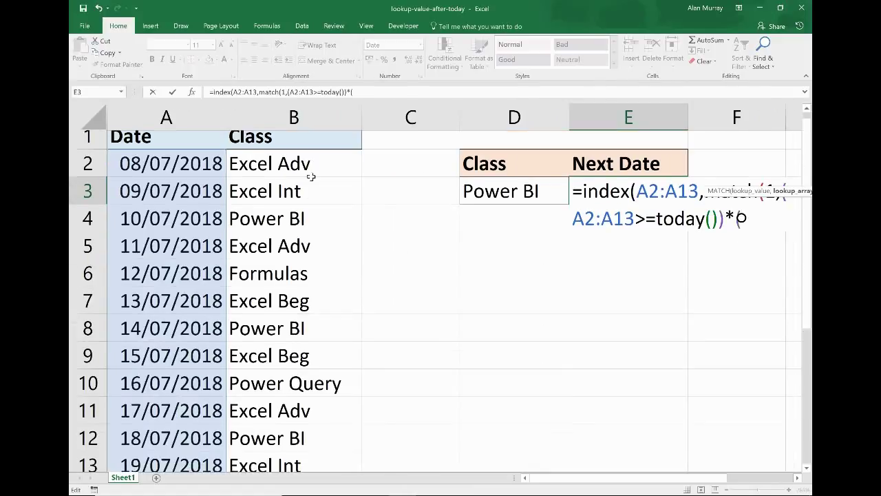
{"action": "left_click_drag", "start_coordinate": [312, 175], "coordinate": [317, 453]}
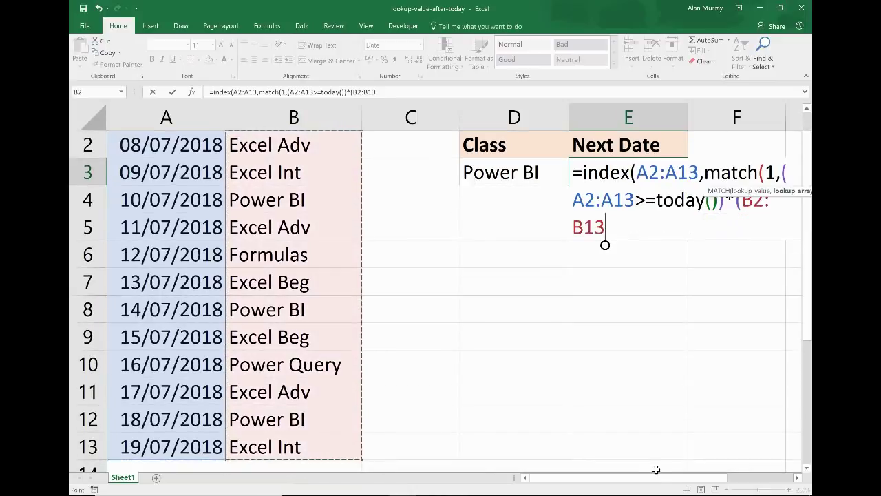
{"action": "scroll", "coordinate": [656, 479], "scroll_direction": "right", "scroll_amount": 2}
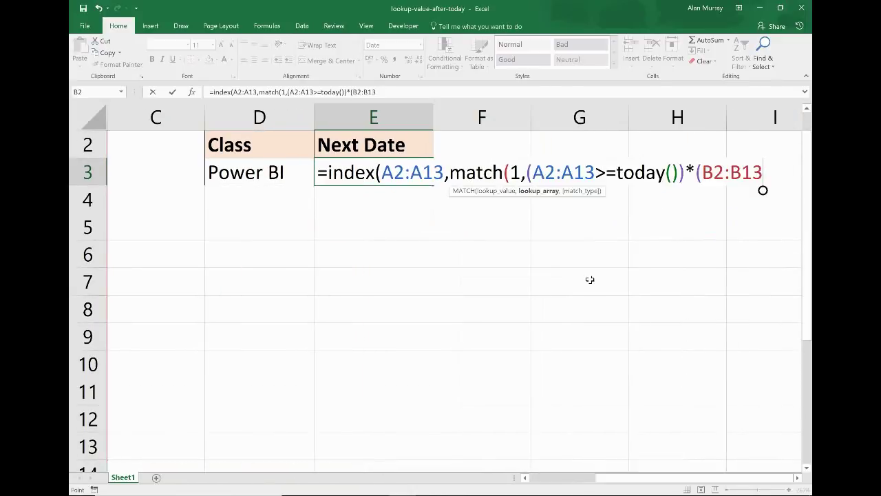
{"action": "scroll", "coordinate": [588, 280], "scroll_direction": "up", "scroll_amount": 1}
{"action": "scroll", "coordinate": [768, 438], "scroll_direction": "right", "scroll_amount": 1}
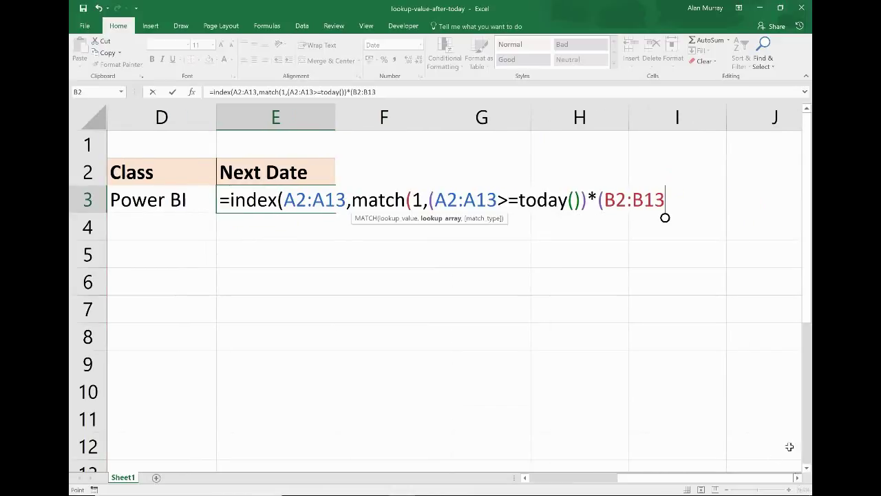
{"action": "type", "text": "="}
{"action": "left_click", "coordinate": [203, 199]}
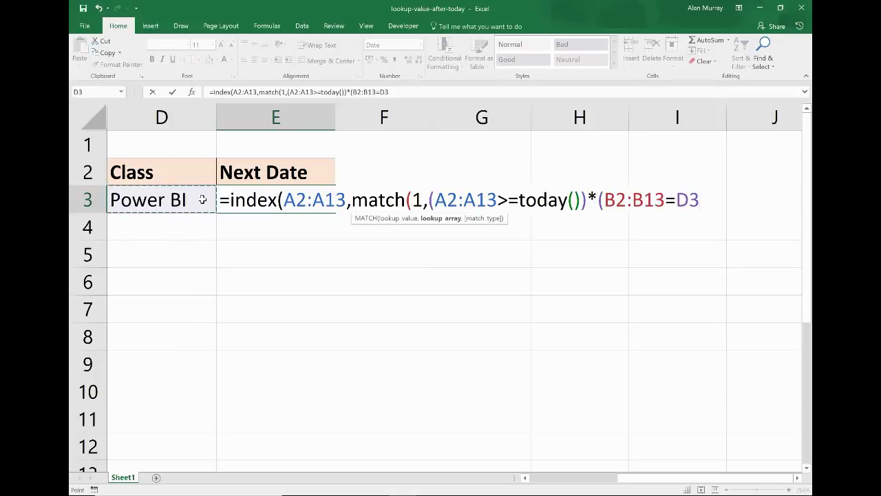
{"action": "type", "text": ")"}
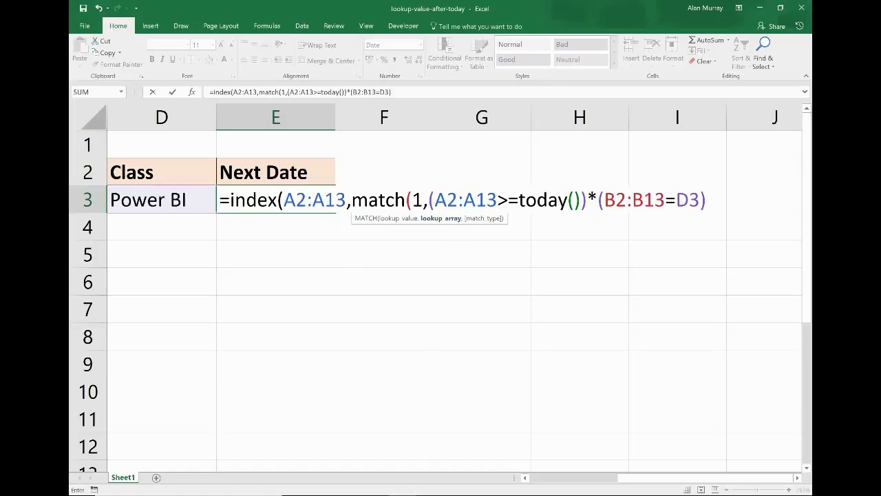
Step: Highlight both conditions, then close the formula with ,0)) for exact matching
{"action": "key", "text": "shift+Right"}
{"action": "key", "text": "shift+Right"}
{"action": "key", "text": "shift+Right"}
{"action": "key", "text": "shift+Right"}
{"action": "key", "text": "shift+Right"}
{"action": "key", "text": "shift+Right"}
{"action": "key", "text": "shift+Right"}
{"action": "key", "text": "shift+Right"}
{"action": "key", "text": "shift+Right"}
{"action": "key", "text": "shift+Right"}
{"action": "key", "text": "shift+Right"}
{"action": "key", "text": "shift+Right"}
{"action": "key", "text": "shift+Right"}
{"action": "key", "text": "shift+Right"}
{"action": "key", "text": "shift+Right"}
{"action": "key", "text": "shift+Right"}
{"action": "key", "text": "shift+Right"}
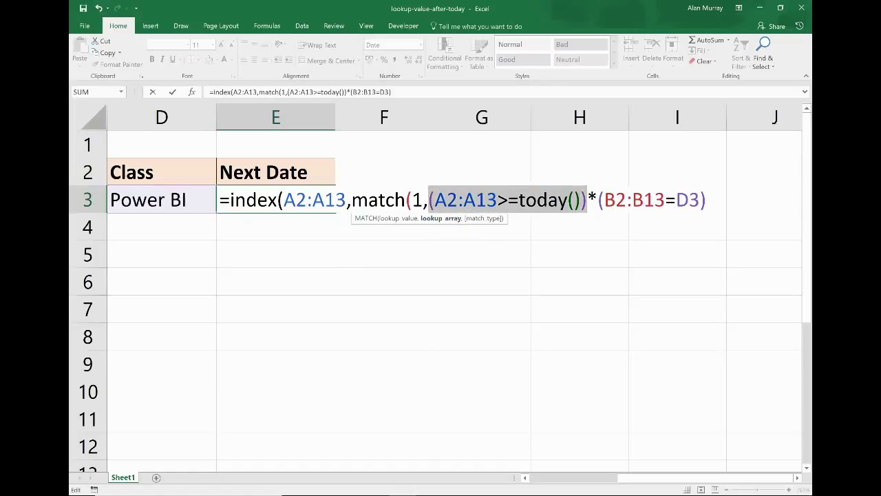
{"action": "key", "text": "Right"}
{"action": "key", "text": "Right"}
{"action": "key", "text": "shift+Right"}
{"action": "key", "text": "shift+Right"}
{"action": "key", "text": "shift+Right"}
{"action": "key", "text": "shift+Right"}
{"action": "key", "text": "shift+Right"}
{"action": "key", "text": "shift+Right"}
{"action": "key", "text": "shift+Right"}
{"action": "key", "text": "shift+Right"}
{"action": "key", "text": "shift+Right"}
{"action": "key", "text": "shift+Right"}
{"action": "key", "text": "shift+Right"}
{"action": "key", "text": "Right"}
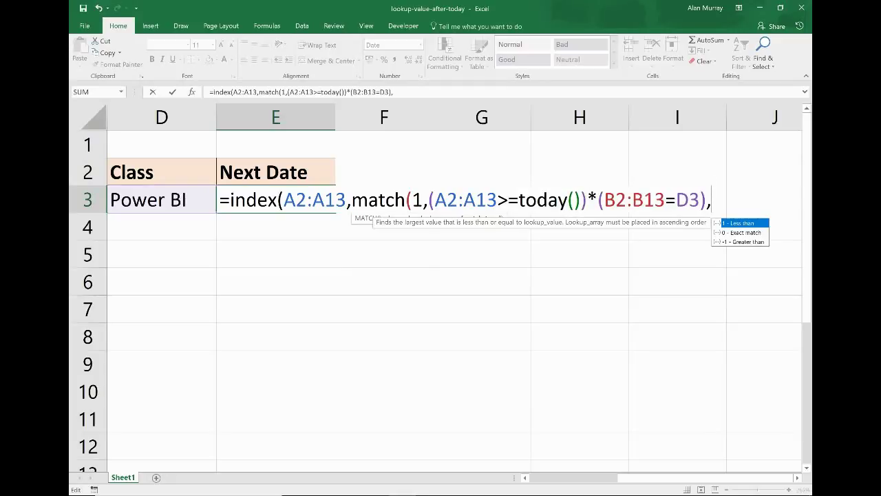
{"action": "type", "text": ",0"}
{"action": "type", "text": ")"}
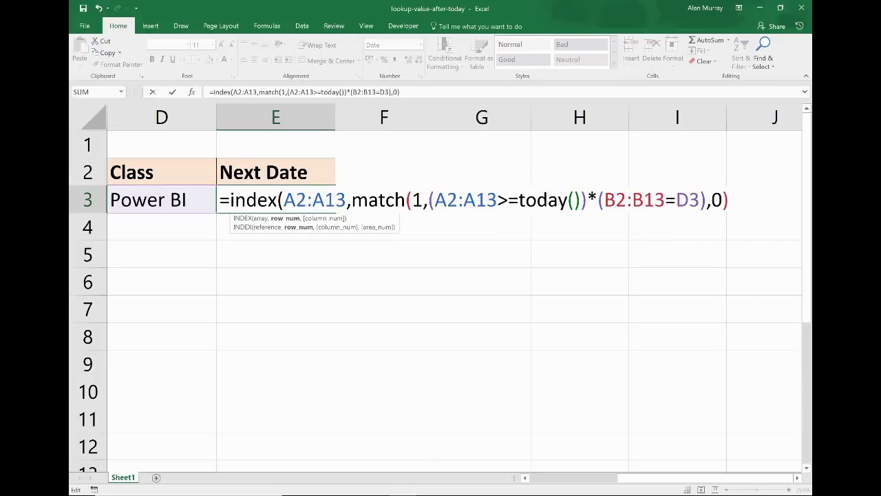
{"action": "type", "text": ")"}
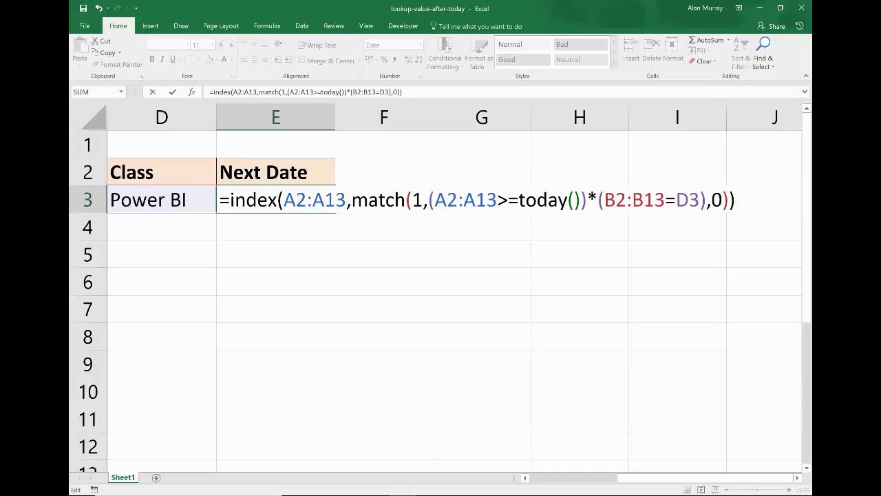
Step: Commit E3 as an array formula with Ctrl+Shift+Enter and check the 14/07/2018 Power BI row
{"action": "key", "text": "ctrl+shift+Return"}
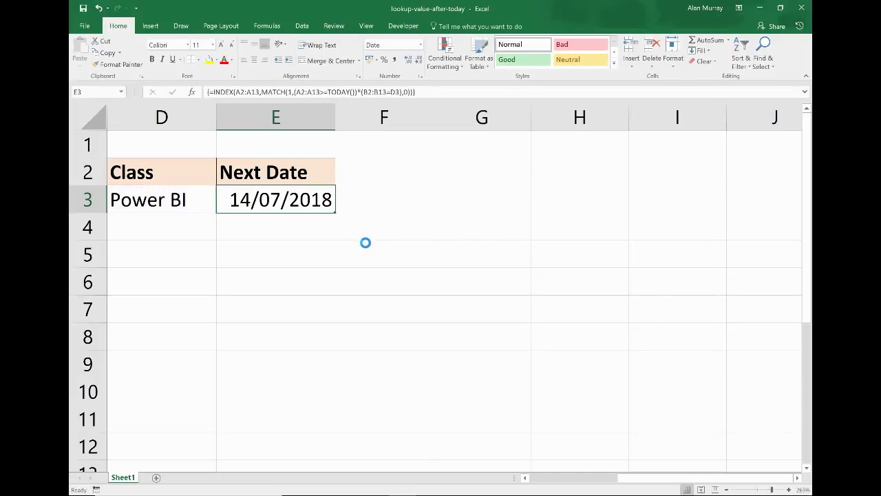
{"action": "scroll", "coordinate": [367, 235], "scroll_direction": "down", "scroll_amount": 5, "text": "ctrl"}
{"action": "left_click_drag", "start_coordinate": [139, 279], "coordinate": [230, 271]}
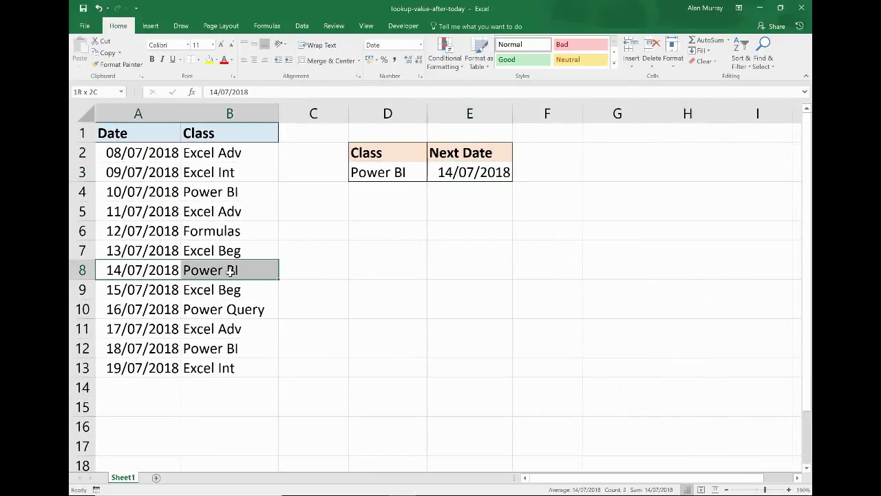
{"action": "left_click_drag", "start_coordinate": [230, 271], "coordinate": [255, 280]}
Step: Test the formula by switching D3 to Excel Adv, checking row 11, then back to Power BI
{"action": "left_click", "coordinate": [393, 180]}
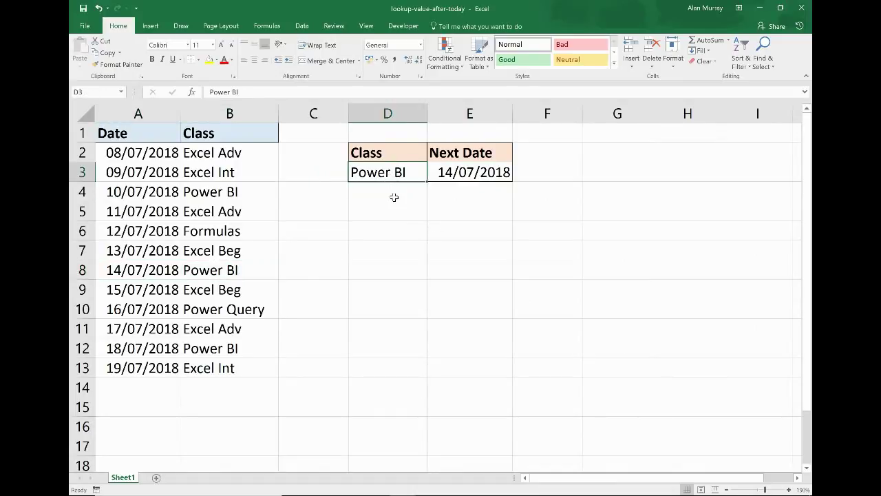
{"action": "type", "text": "Excel Adv"}
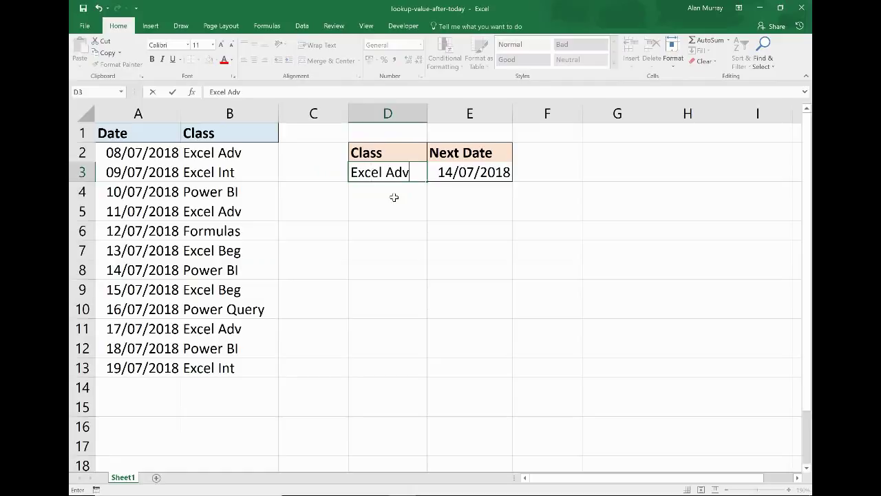
{"action": "key", "text": "Return"}
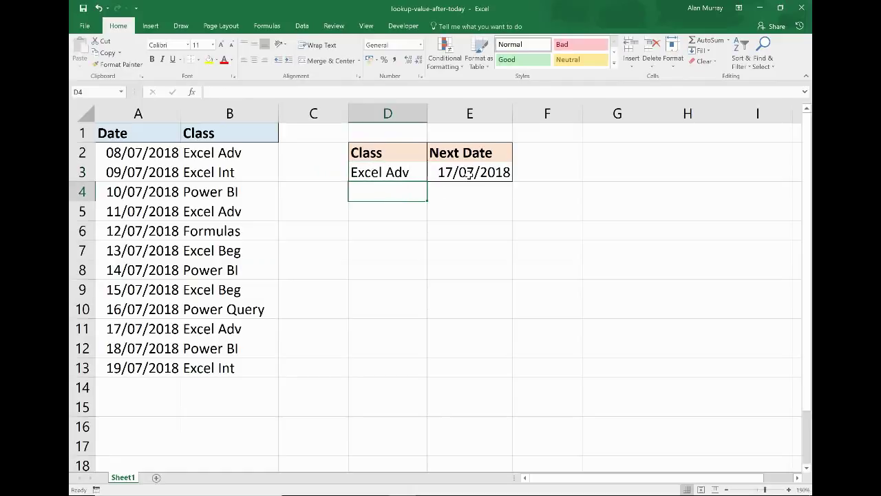
{"action": "left_click", "coordinate": [468, 174]}
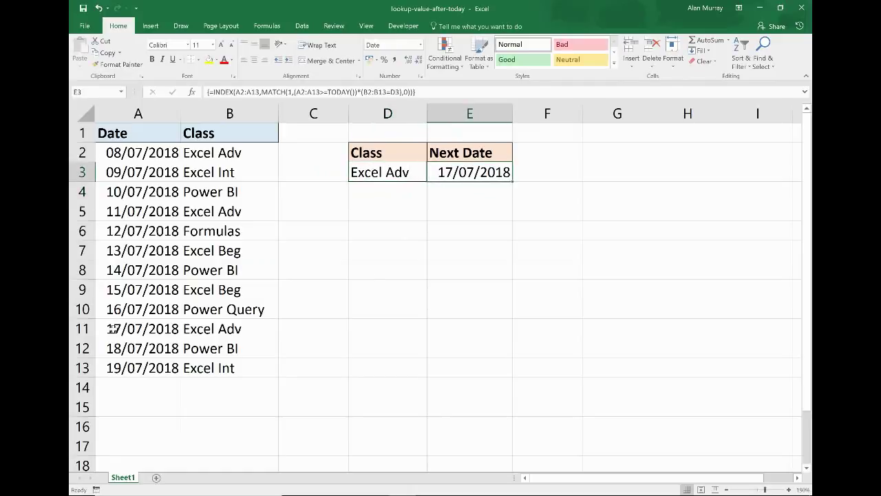
{"action": "left_click", "coordinate": [82, 329]}
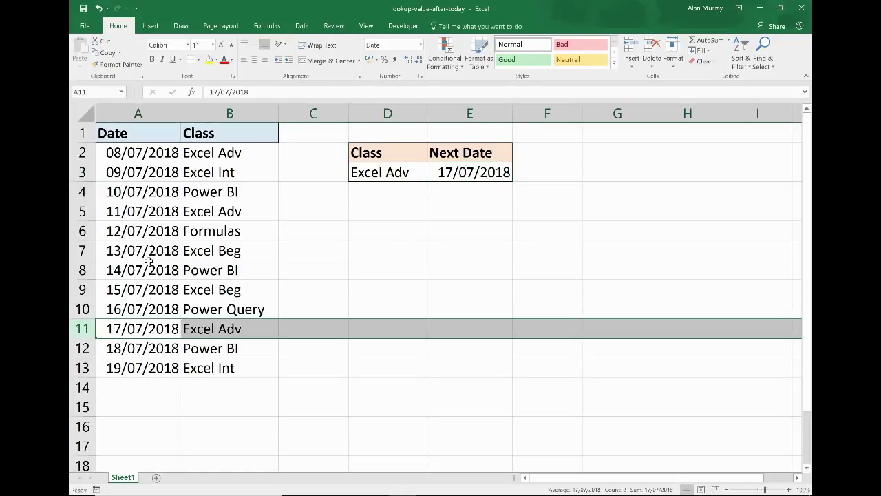
{"action": "left_click", "coordinate": [481, 226]}
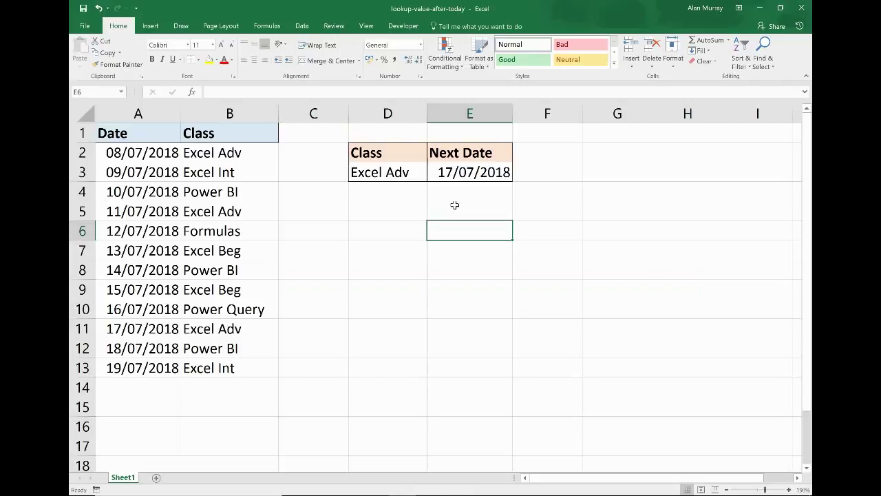
{"action": "left_click", "coordinate": [416, 175]}
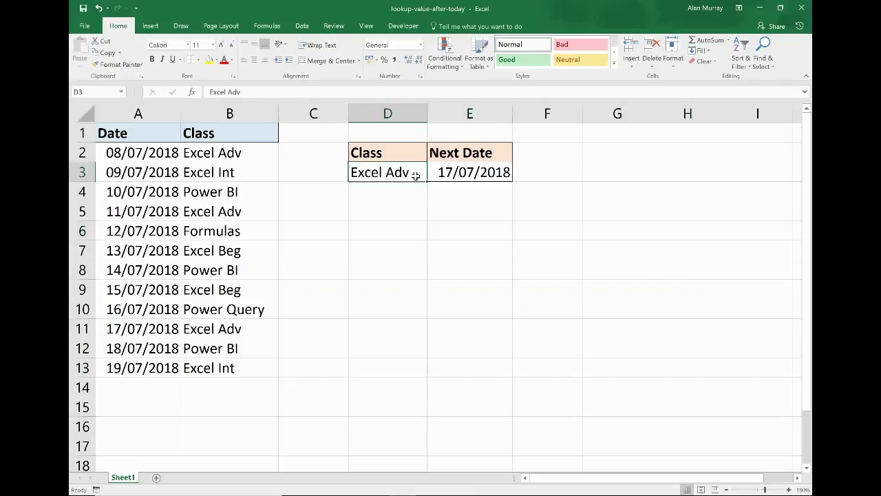
{"action": "type", "text": "Power"}
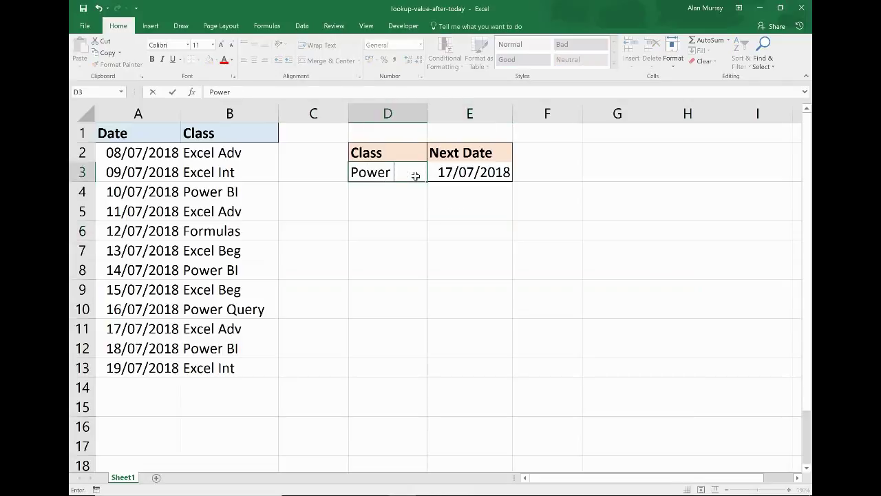
{"action": "type", "text": " BI"}
{"action": "key", "text": "Return"}
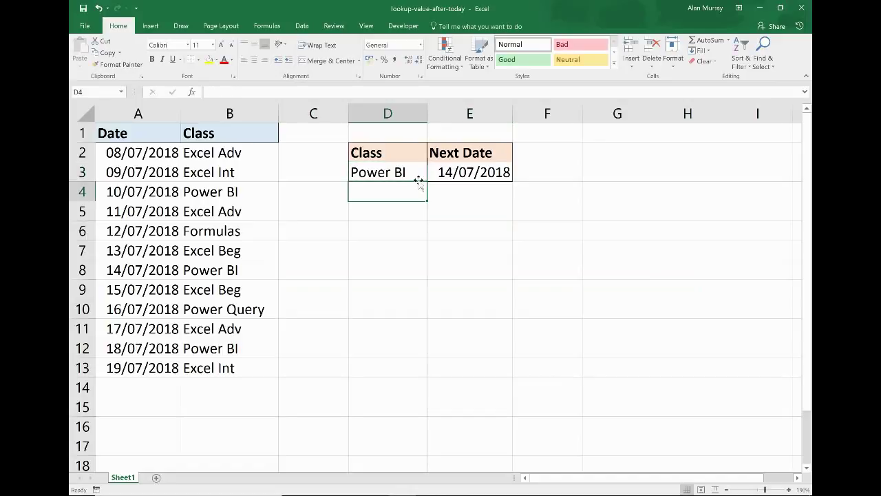
Step: Zoom in, open E3 for editing and mark the (A2:A13>=TODAY()) part of the formula
{"action": "scroll", "coordinate": [533, 246], "scroll_direction": "up", "scroll_amount": 3}
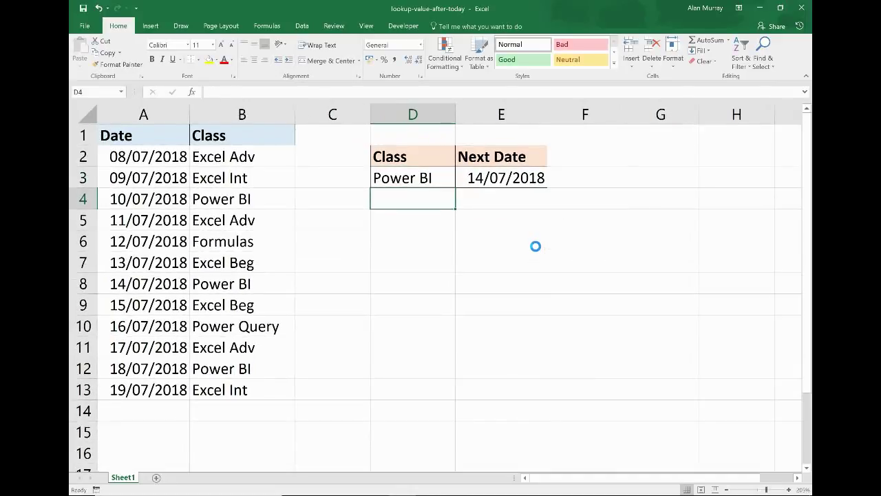
{"action": "left_click", "coordinate": [797, 478]}
{"action": "left_click", "coordinate": [798, 478]}
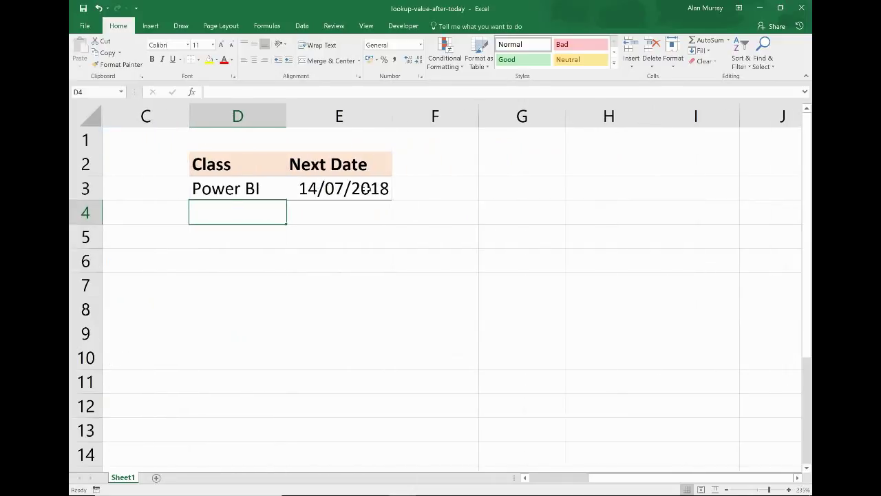
{"action": "double_click", "coordinate": [367, 191]}
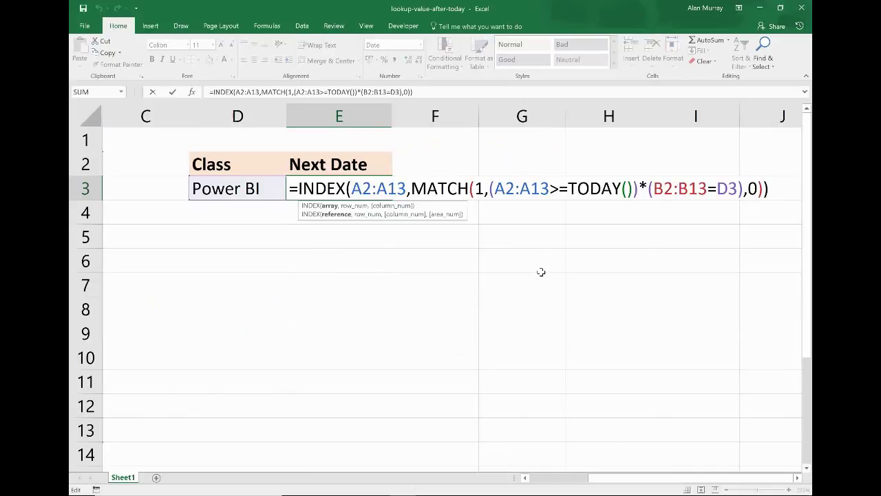
{"action": "left_click_drag", "start_coordinate": [488, 188], "coordinate": [632, 226]}
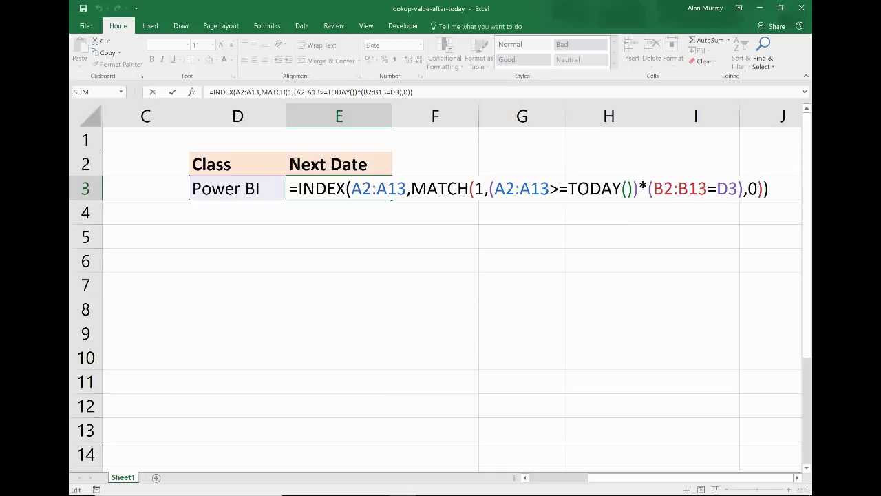
Step: Evaluate (A2:A13>=TODAY()) with F9 into a TRUE/FALSE array and point out its results
{"action": "left_click_drag", "start_coordinate": [489, 189], "coordinate": [641, 215]}
{"action": "key", "text": "F9"}
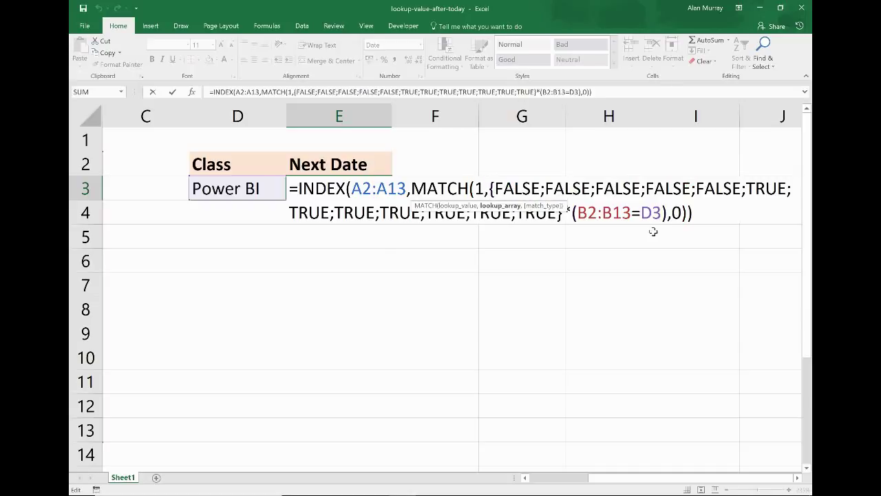
{"action": "left_click", "coordinate": [797, 477]}
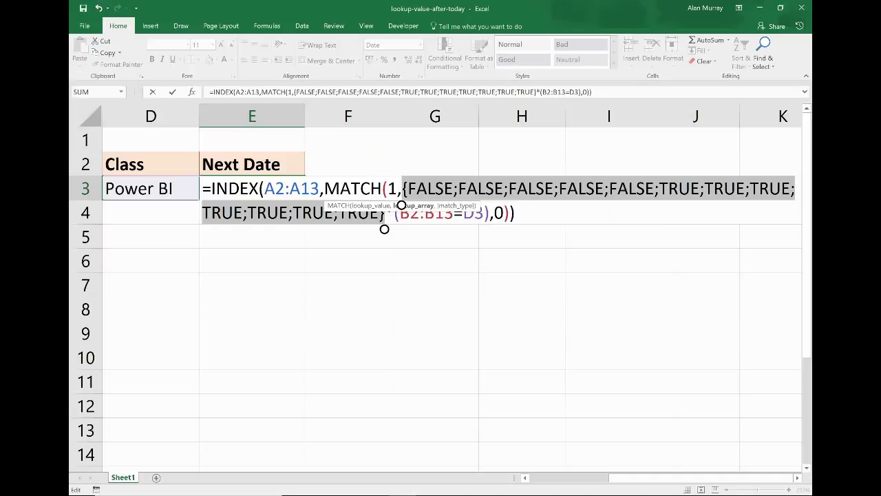
{"action": "left_click_drag", "start_coordinate": [407, 188], "coordinate": [737, 189]}
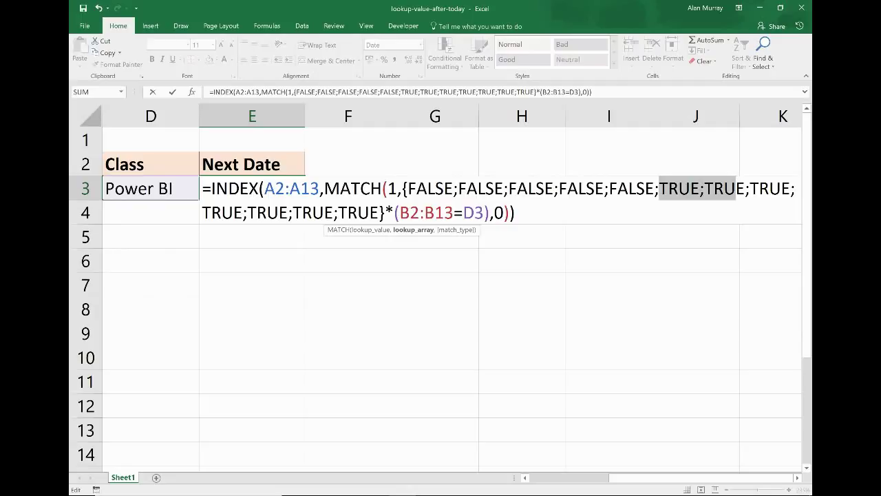
Step: Evaluate (B2:B13=D3) with F9, compare matching TRUEs across both arrays, and mark their product
{"action": "left_click_drag", "start_coordinate": [395, 213], "coordinate": [489, 212]}
{"action": "key", "text": "F9"}
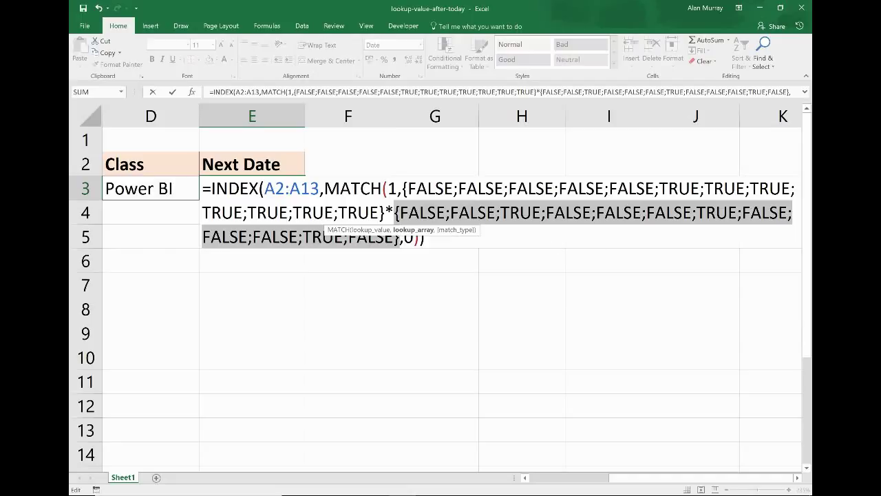
{"action": "left_click_drag", "start_coordinate": [697, 212], "coordinate": [738, 213]}
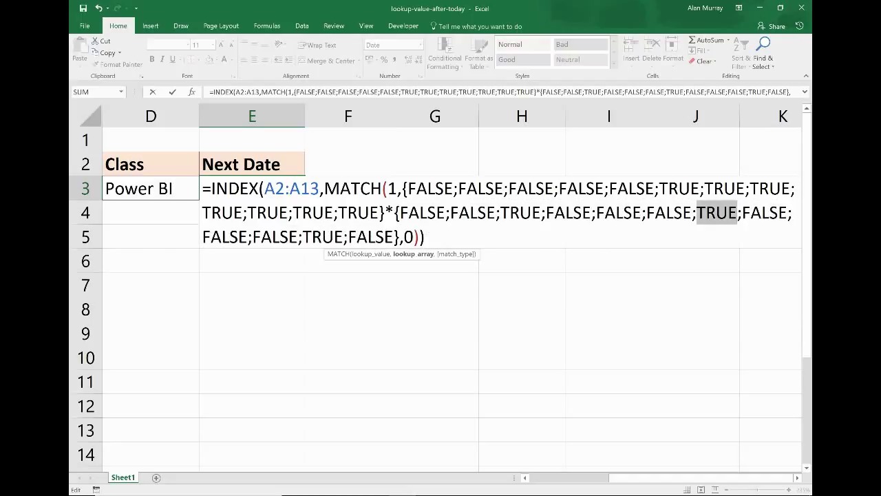
{"action": "left_click_drag", "start_coordinate": [303, 236], "coordinate": [343, 237]}
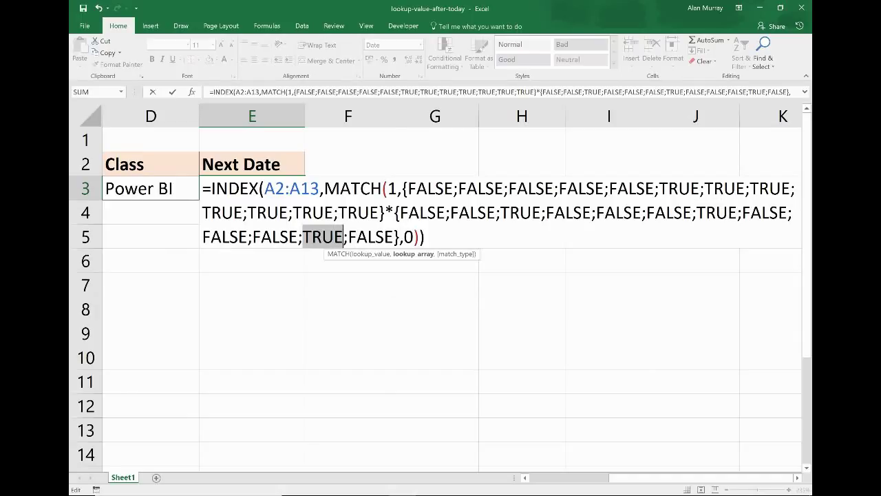
{"action": "left_click_drag", "start_coordinate": [509, 213], "coordinate": [541, 213]}
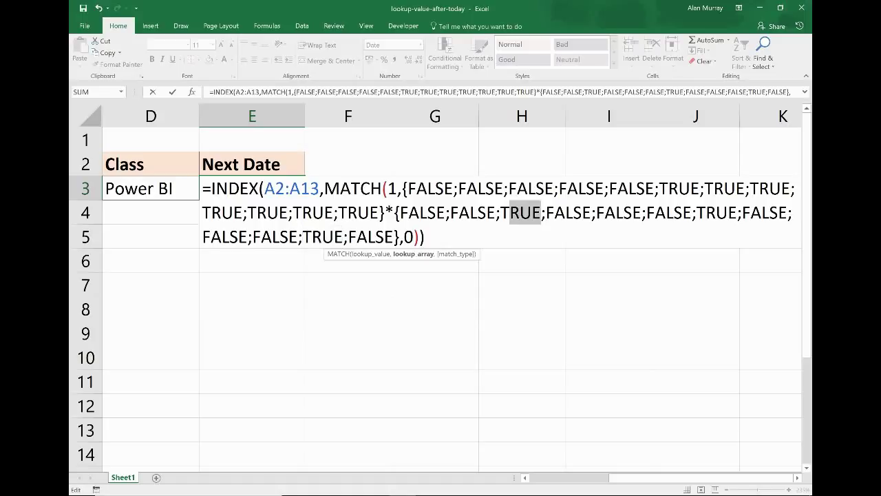
{"action": "left_click_drag", "start_coordinate": [705, 212], "coordinate": [727, 213]}
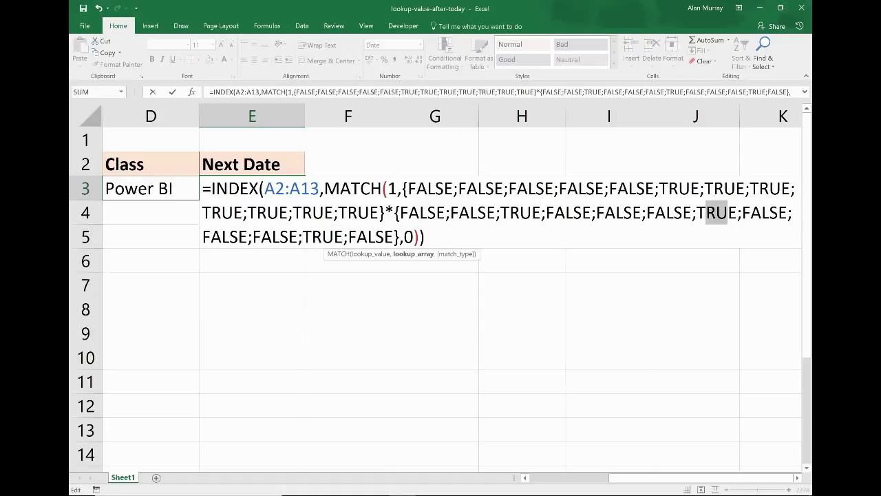
{"action": "left_click_drag", "start_coordinate": [311, 236], "coordinate": [343, 237]}
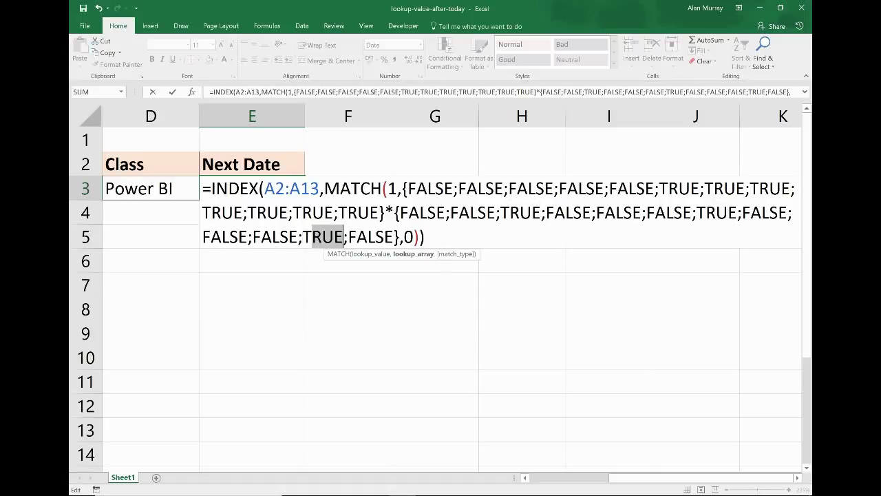
{"action": "left_click_drag", "start_coordinate": [402, 188], "coordinate": [399, 237]}
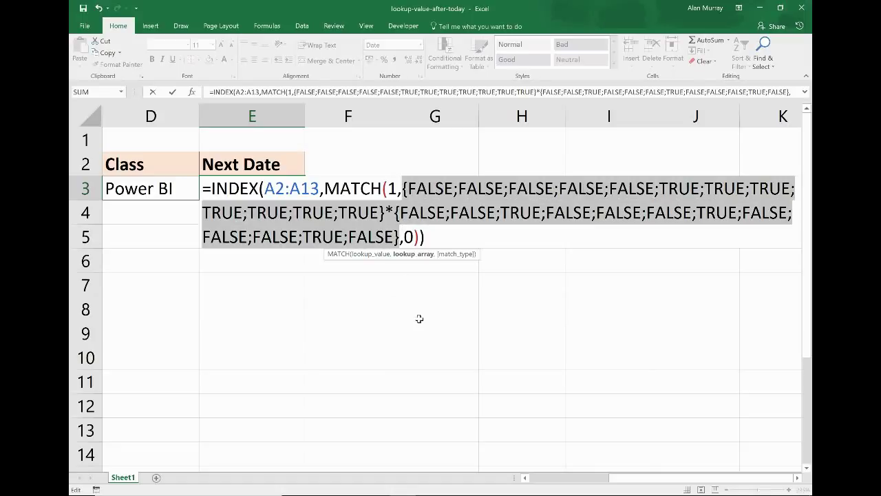
Step: Collapse the product to {0;0;0;0;0;0;1;0;0;0;1;0} with F9 and explain MATCH's 1, array and 0 arguments
{"action": "key", "text": "F9"}
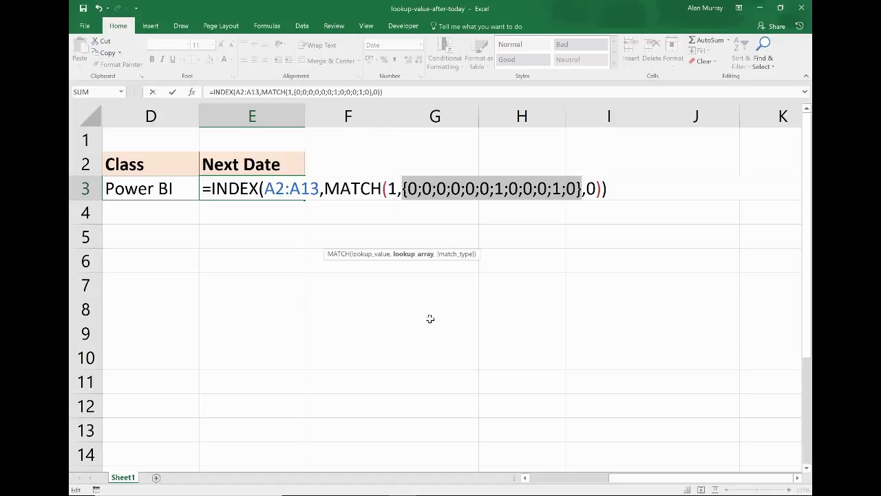
{"action": "left_click_drag", "start_coordinate": [495, 188], "coordinate": [562, 188]}
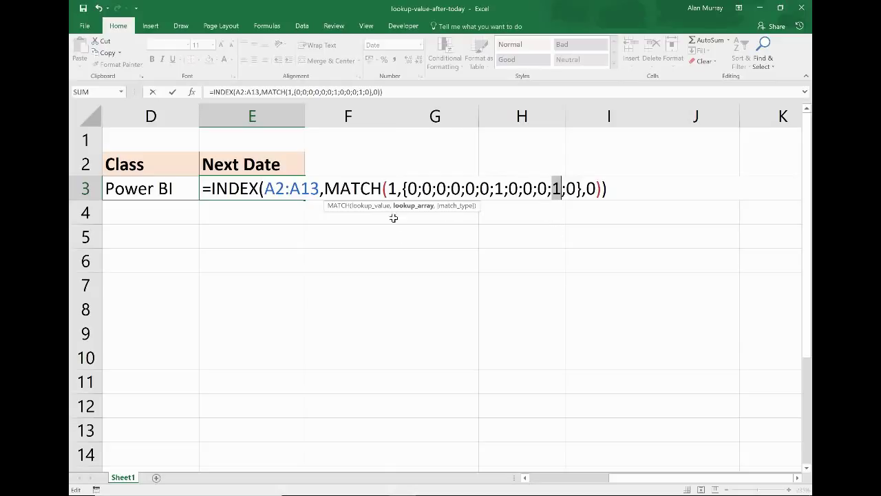
{"action": "key", "text": "Right"}
{"action": "double_click", "coordinate": [392, 187]}
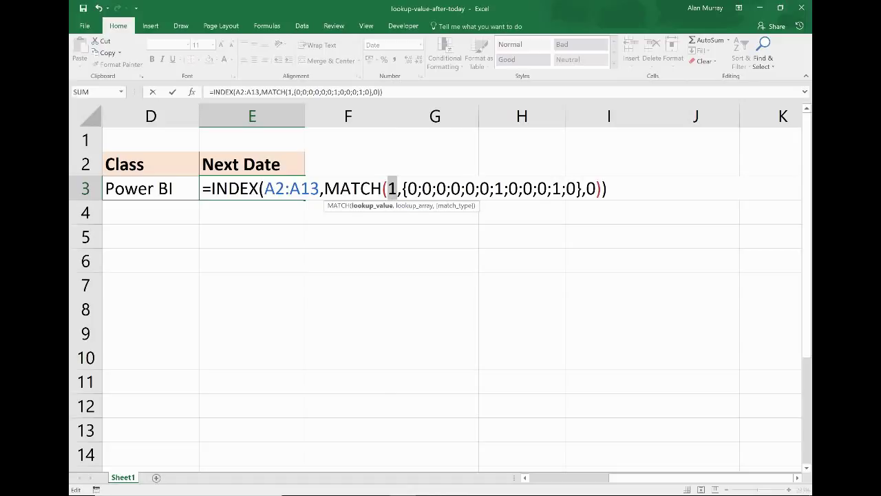
{"action": "left_click_drag", "start_coordinate": [402, 188], "coordinate": [575, 188]}
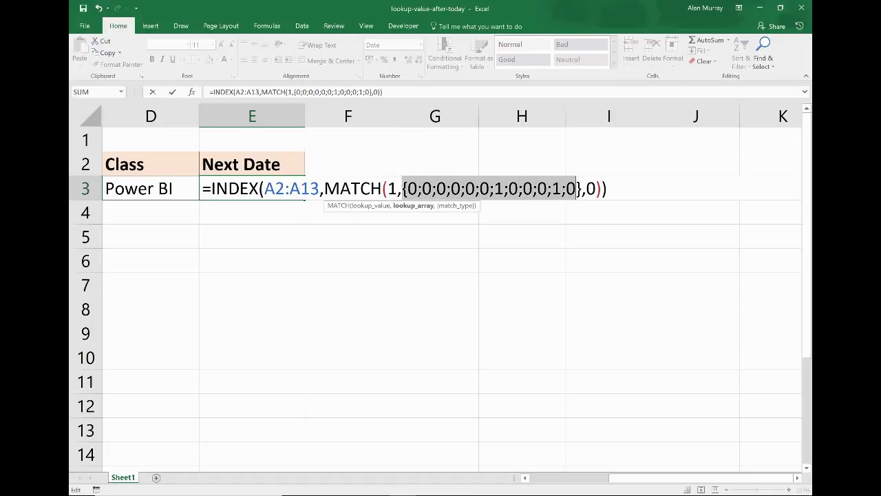
{"action": "double_click", "coordinate": [591, 188]}
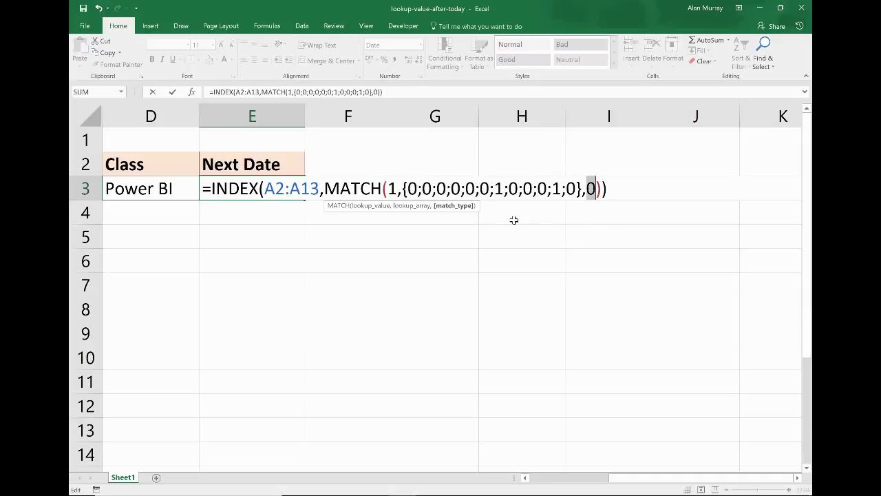
{"action": "double_click", "coordinate": [499, 188]}
{"action": "left_click_drag", "start_coordinate": [265, 187], "coordinate": [319, 188]}
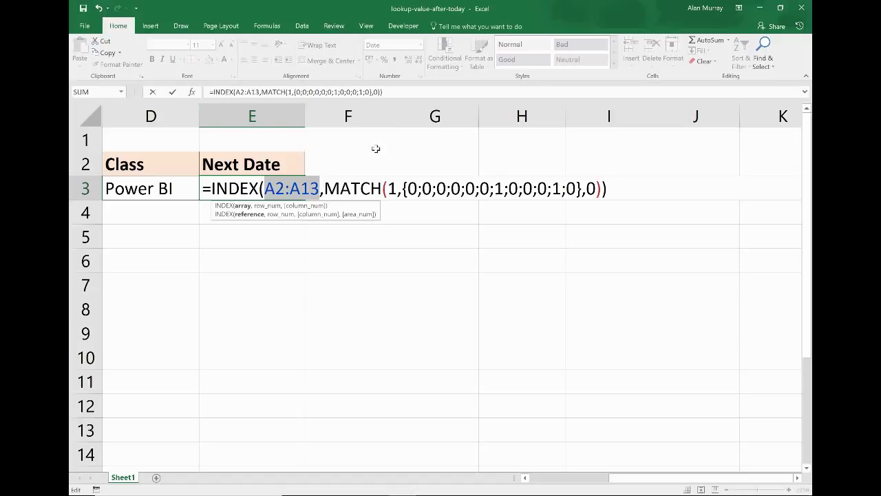
Step: Cancel editing with Esc so E3 keeps its array formula returning 14/07/2018
{"action": "left_click", "coordinate": [390, 188]}
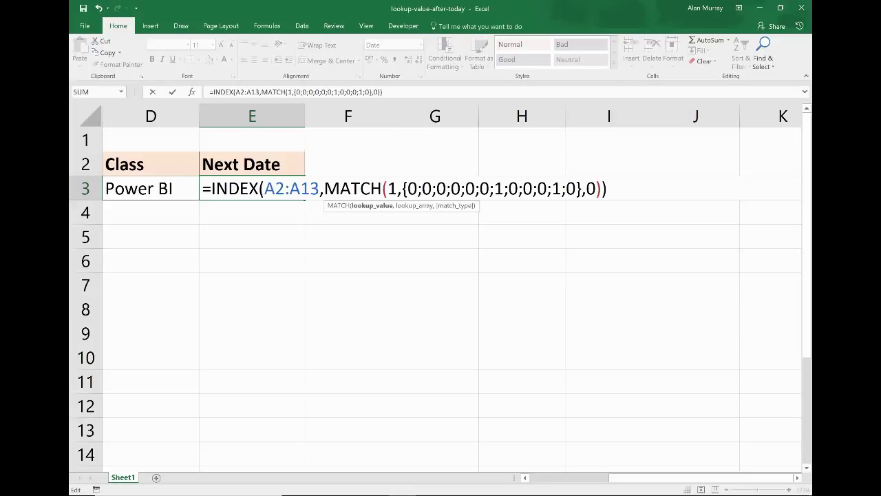
{"action": "key", "text": "Escape"}
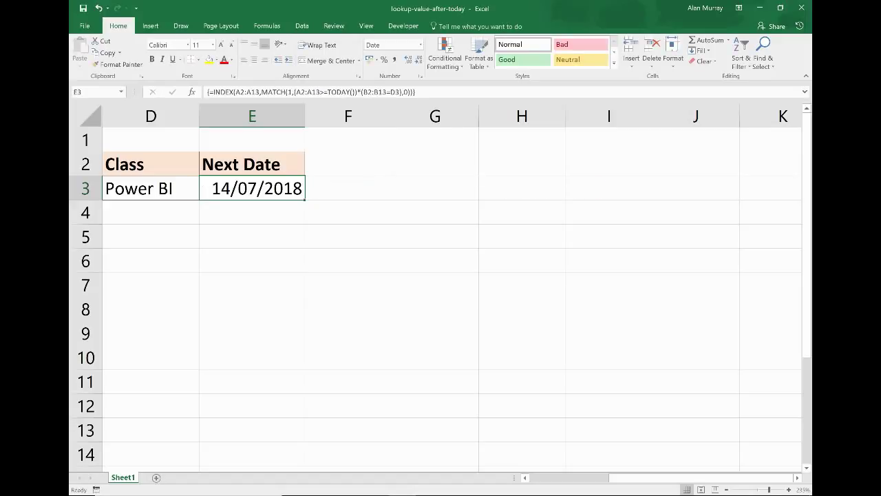
{"action": "left_click_drag", "start_coordinate": [617, 480], "coordinate": [520, 295]}
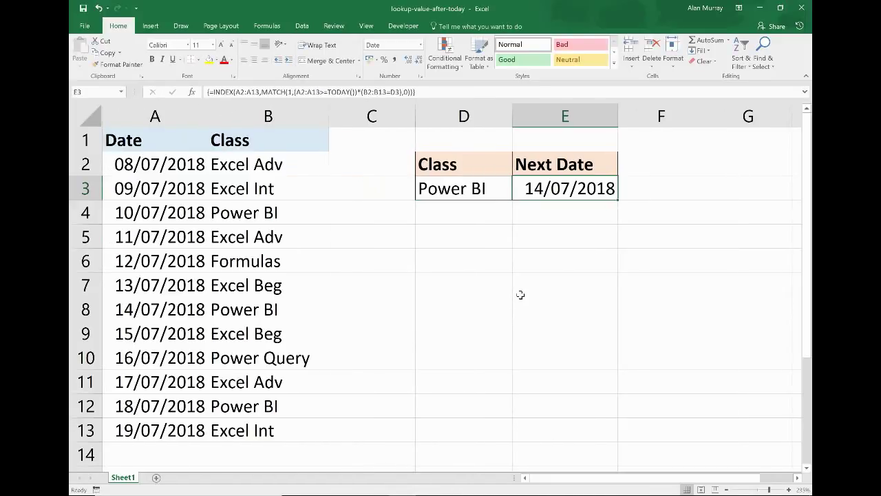